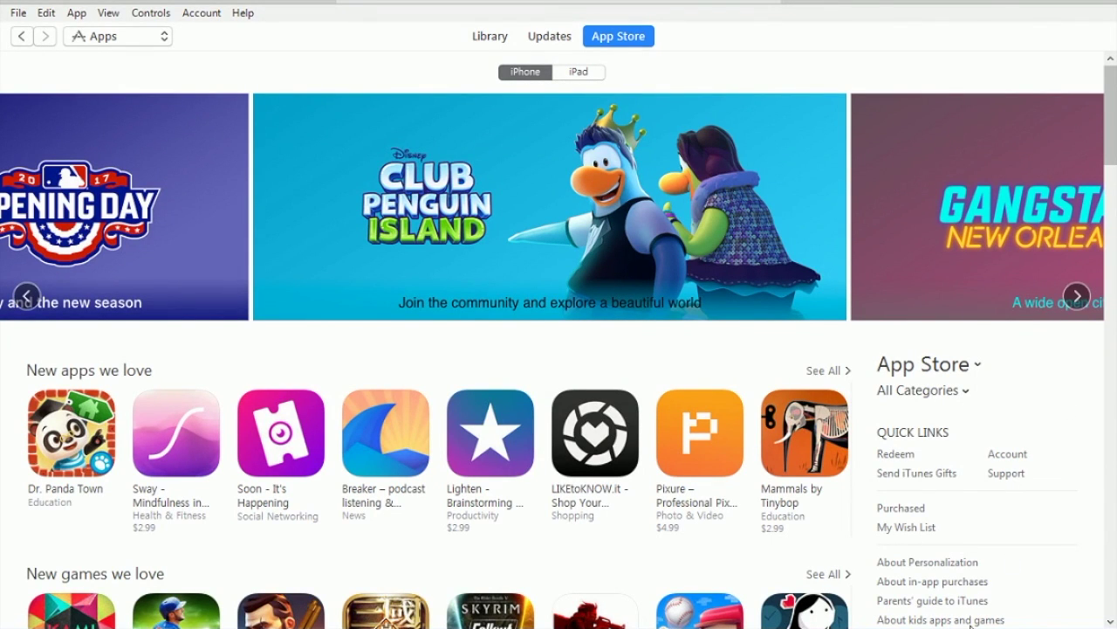
Step: Scroll to the App Store page footer and open the Choose your country or region list
click(941, 628)
key(Escape)
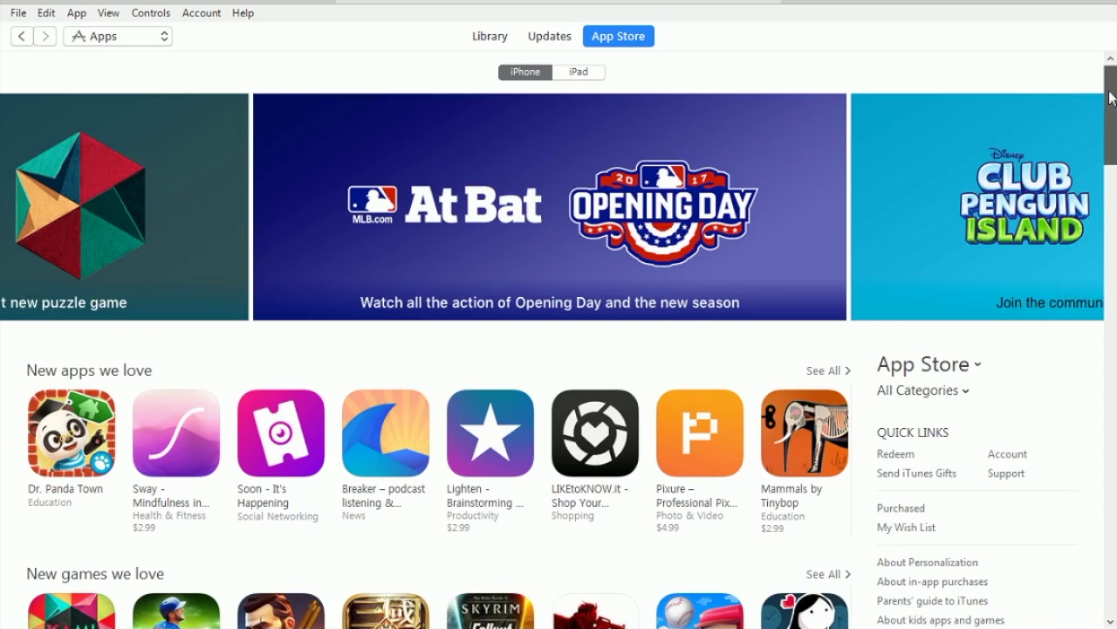
scroll(1103, 221, down, 3)
drag(1107, 212, 1113, 55)
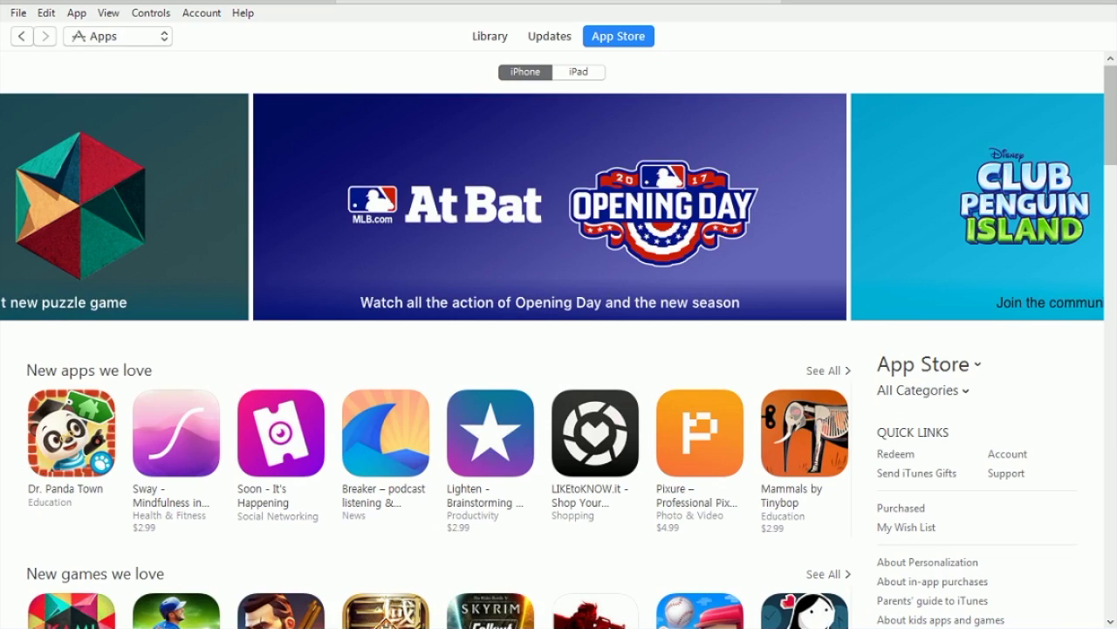
drag(1106, 111, 1114, 70)
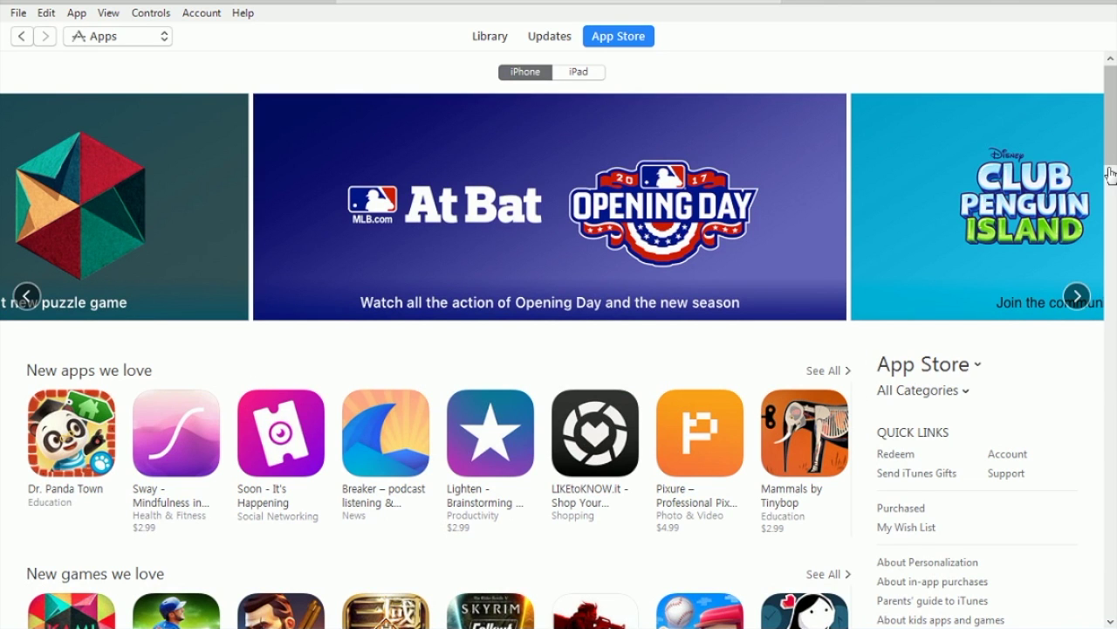
drag(1111, 126, 1116, 574)
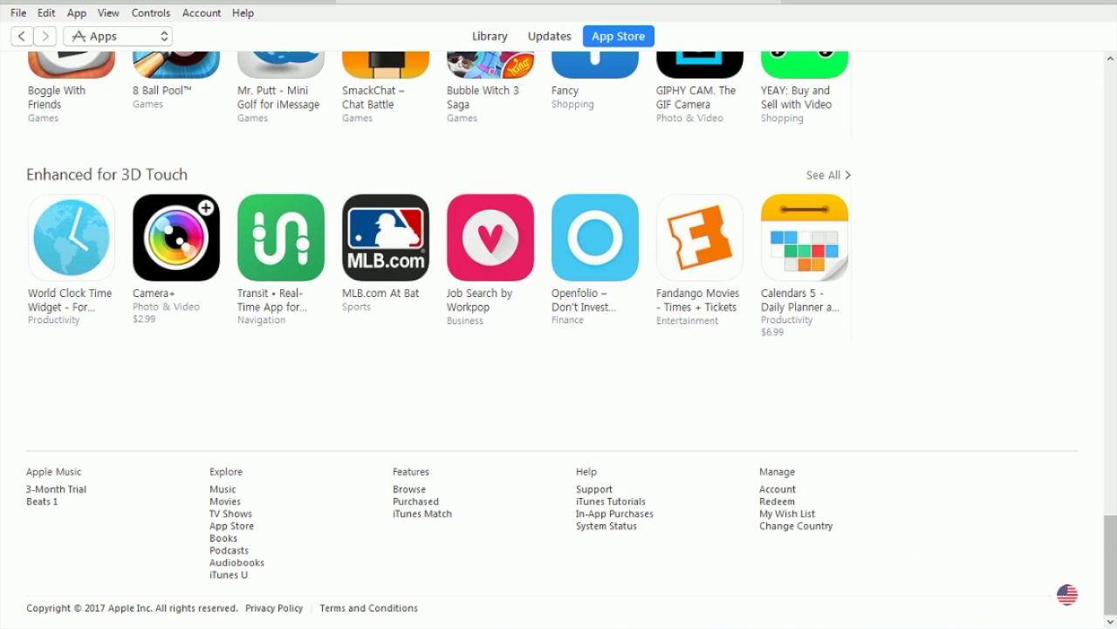
click(1069, 606)
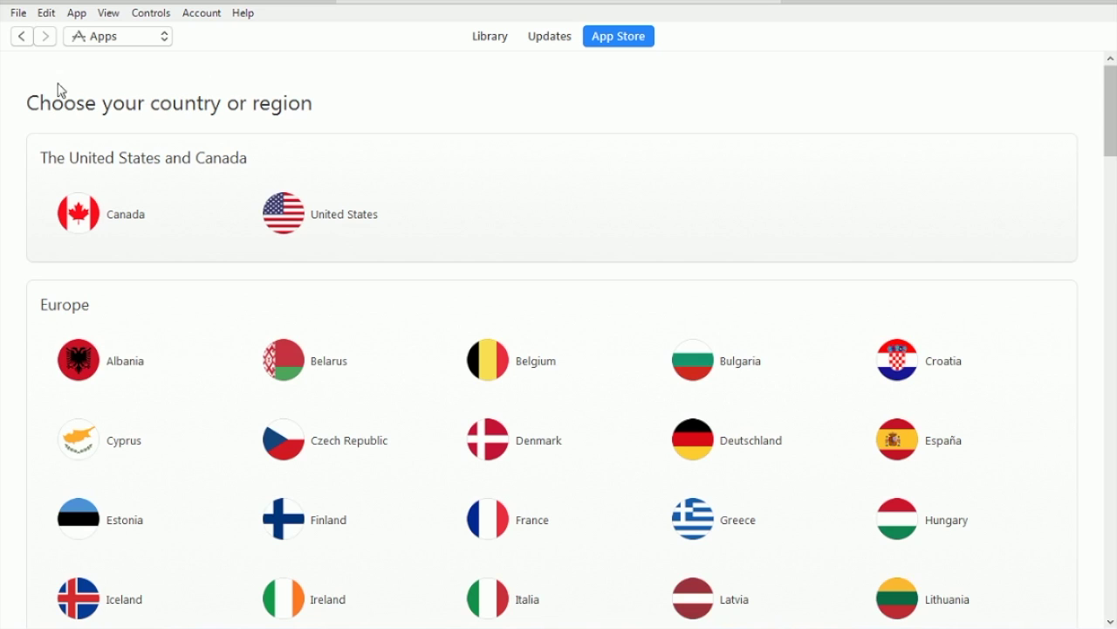
Step: Scroll the country list down to Asia Pacific and select Australia
drag(1110, 119, 1115, 400)
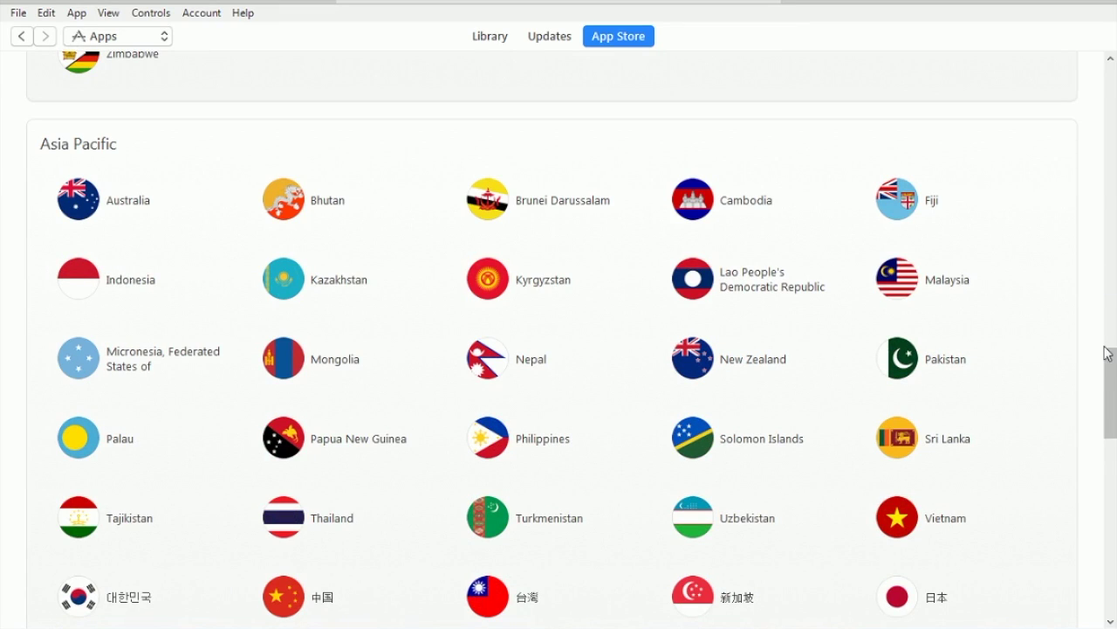
drag(1109, 358, 1109, 341)
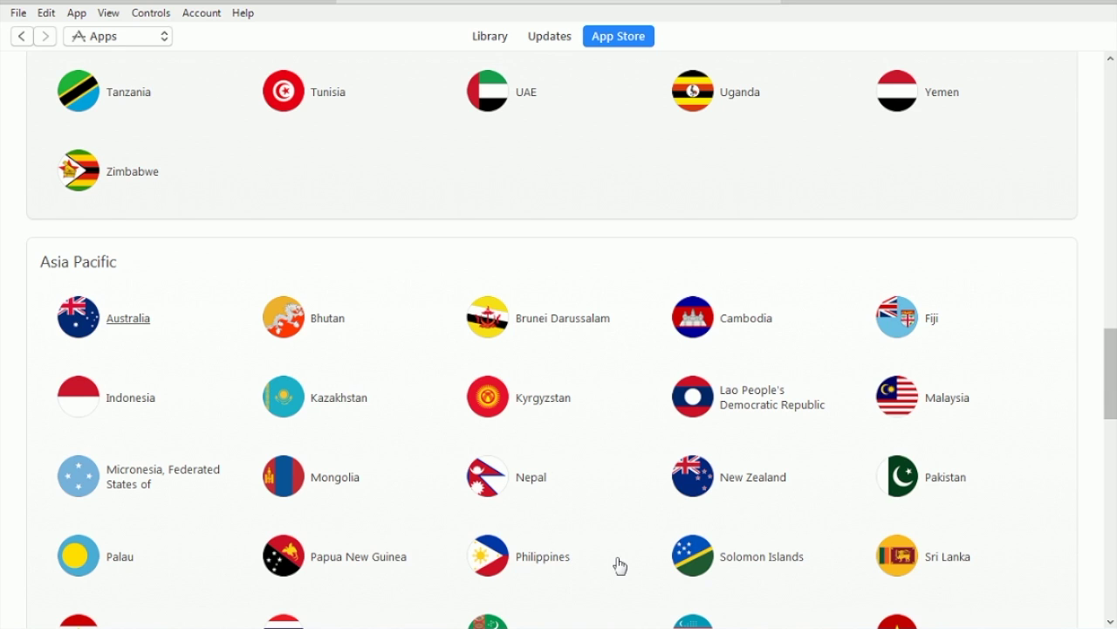
click(125, 301)
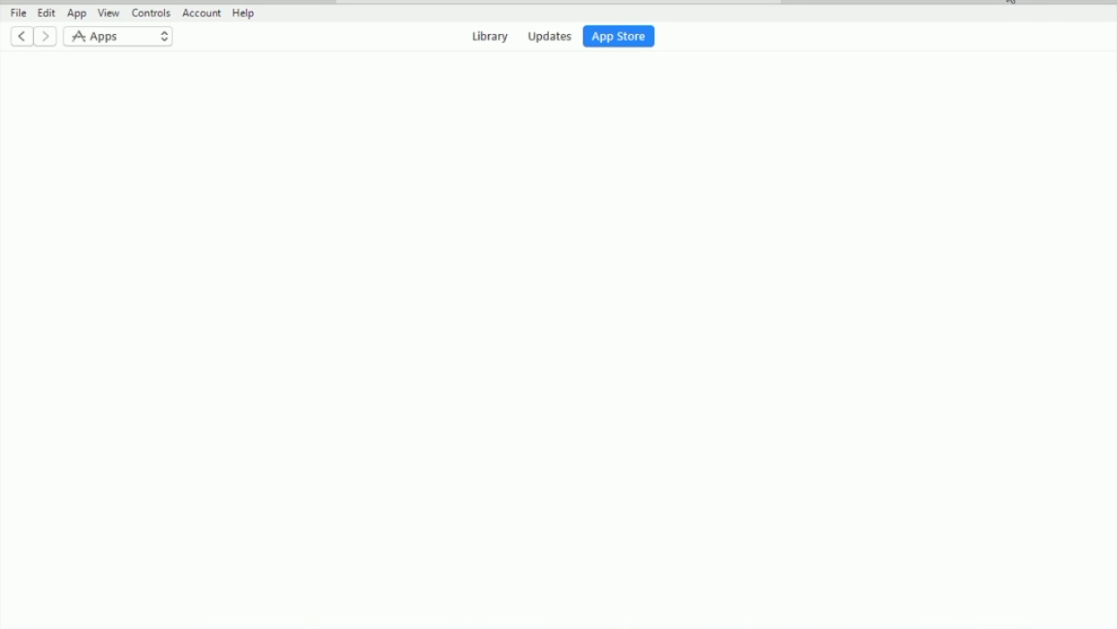
Step: Check the Downloads list for progress while the Australian store page loads
click(1010, 0)
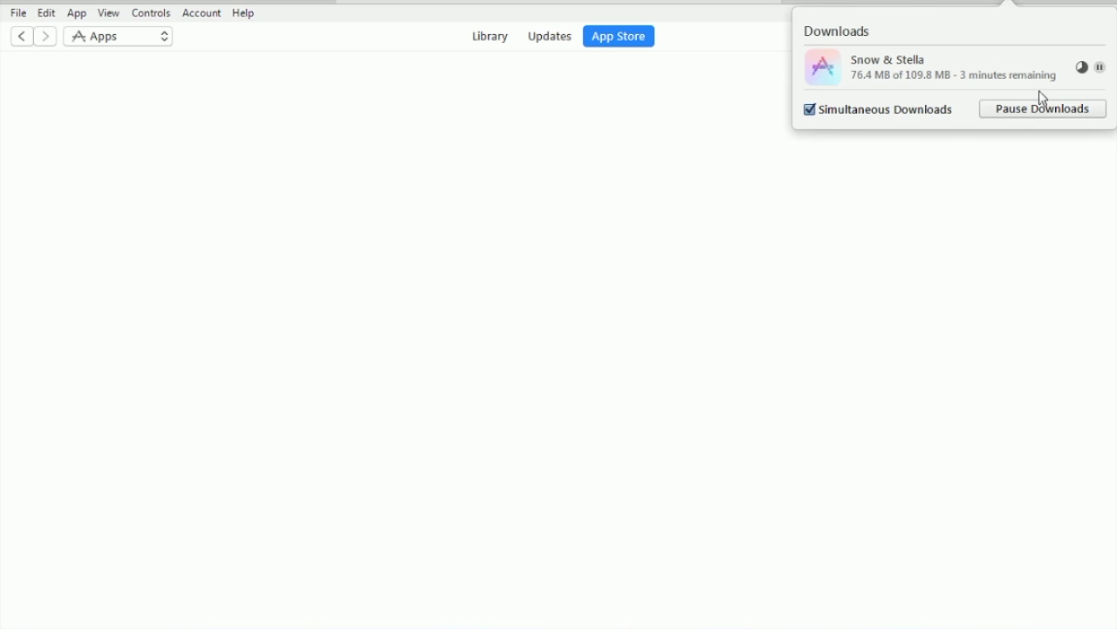
Step: Close the Downloads list and scroll the Australian App Store to confirm the Australian flag
click(701, 252)
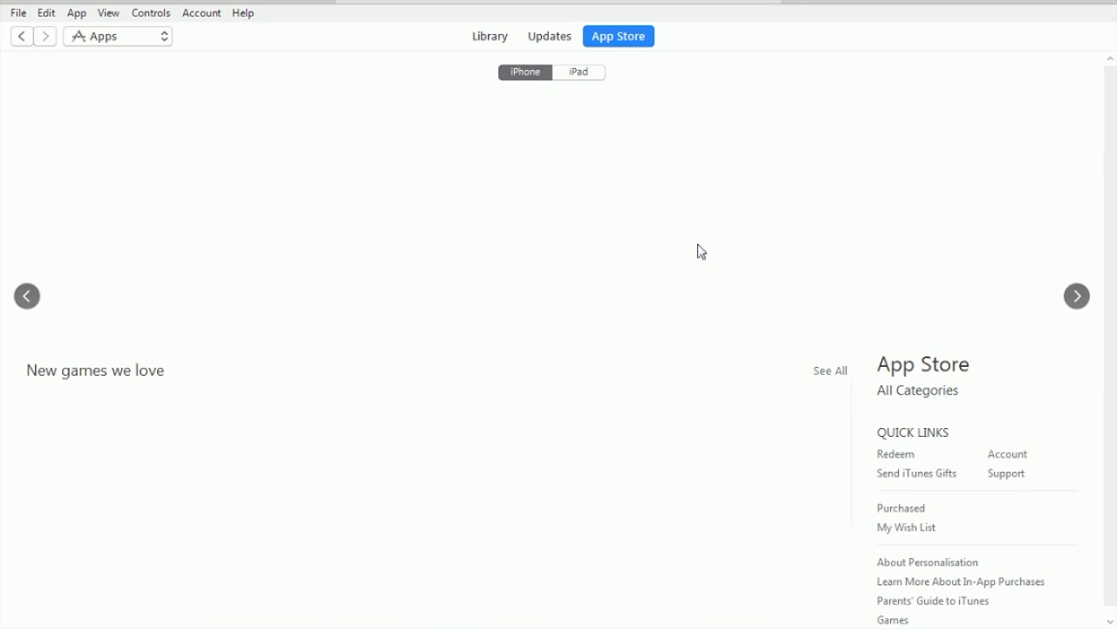
drag(1110, 114, 1110, 188)
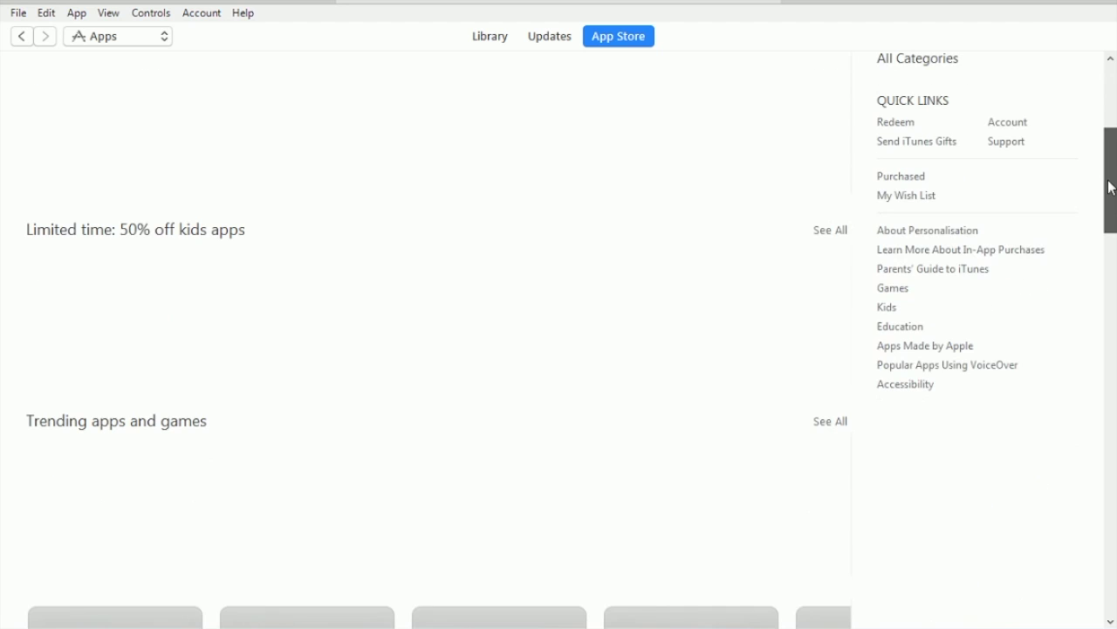
scroll(1110, 187, down, 2)
scroll(1108, 175, up, 5)
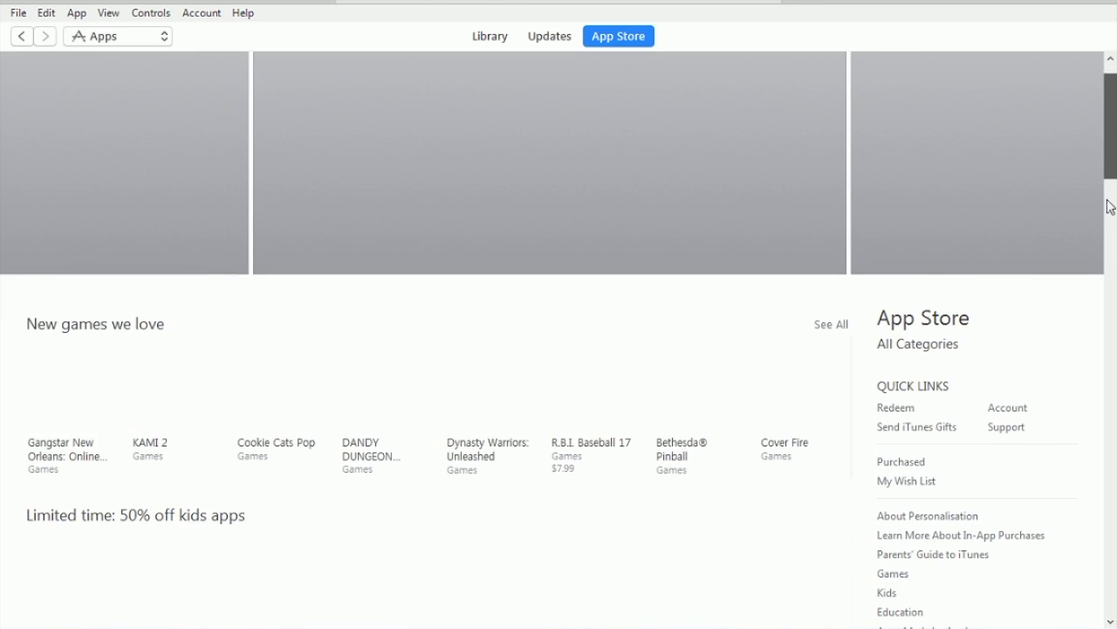
drag(1111, 206, 1115, 65)
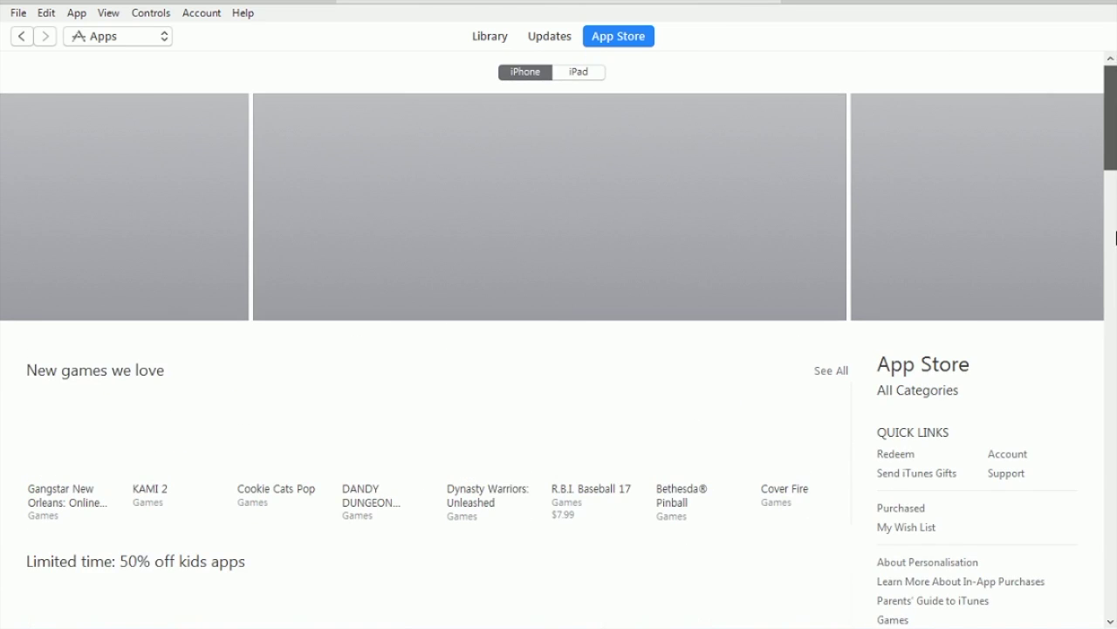
drag(1115, 237, 1114, 524)
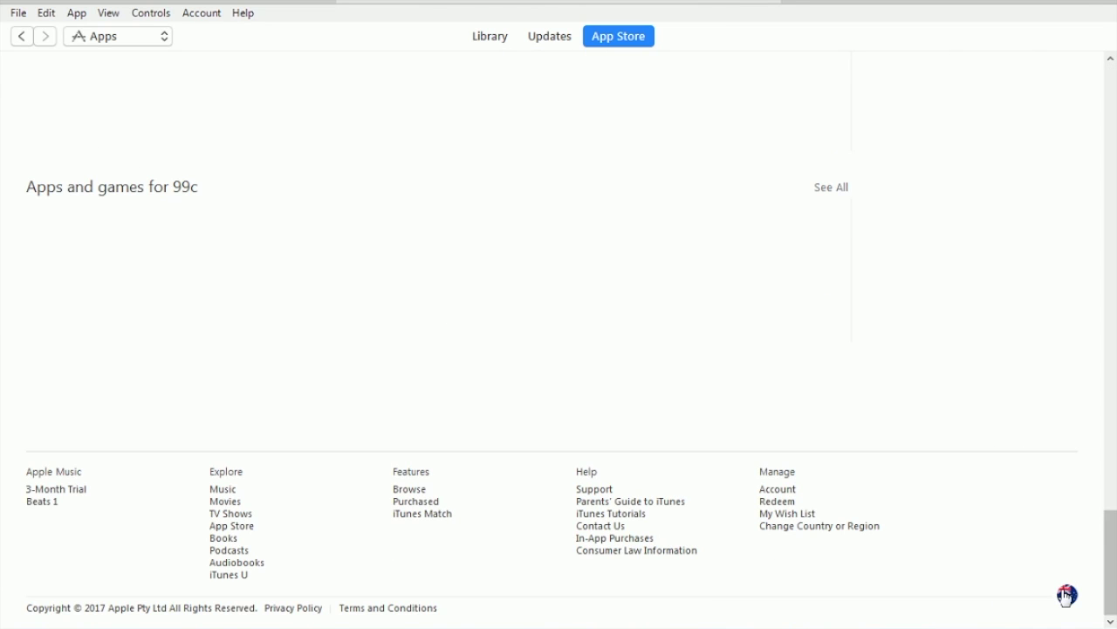
scroll(1025, 569, up, 1)
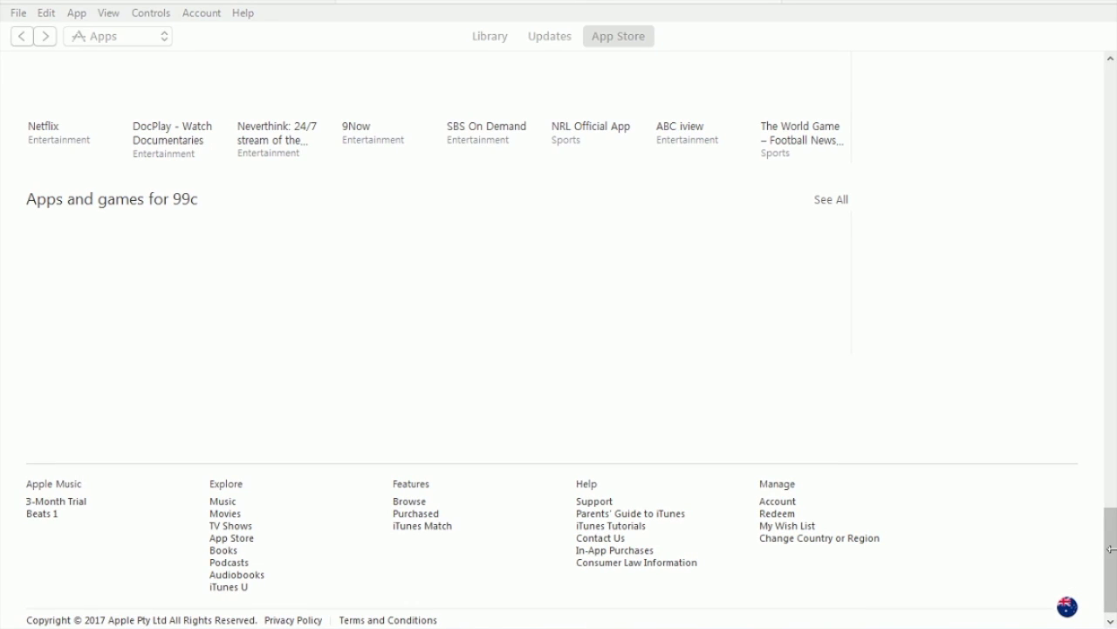
click(1109, 597)
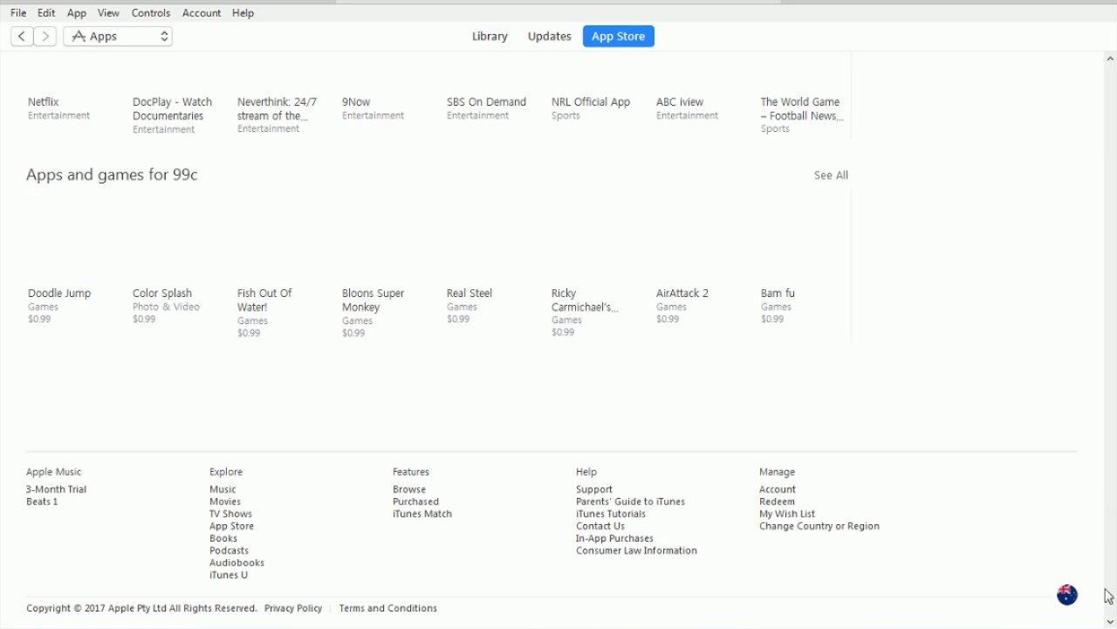
drag(1109, 596, 1114, 160)
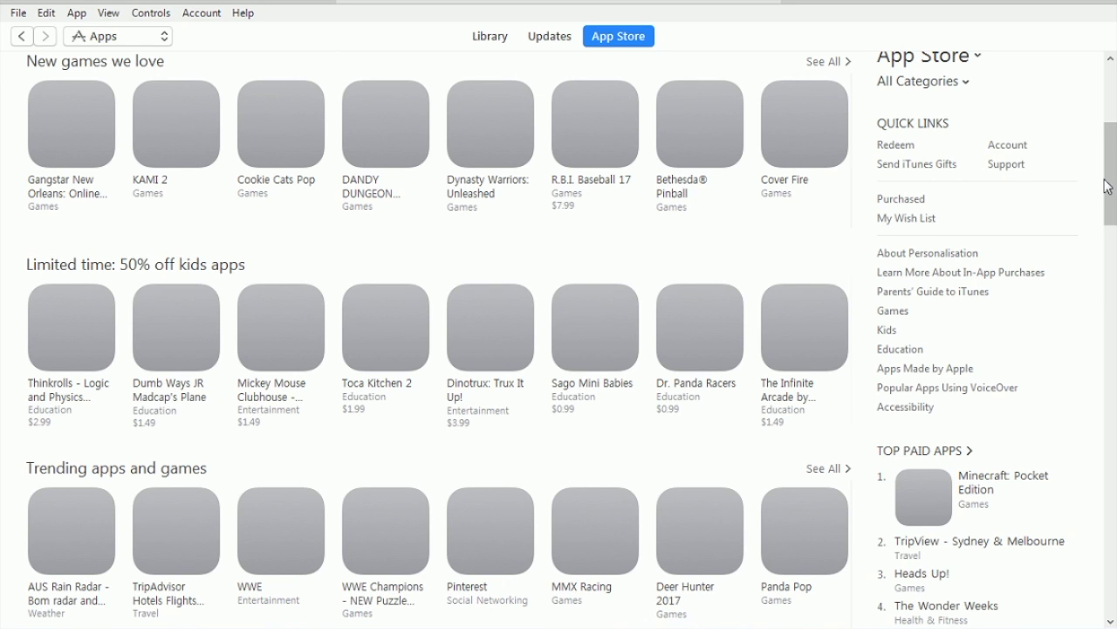
Step: Dismiss the Snow & Stella download error and keep scrolling the Australian App Store
drag(1109, 186, 1115, 164)
scroll(717, 206, down, 3)
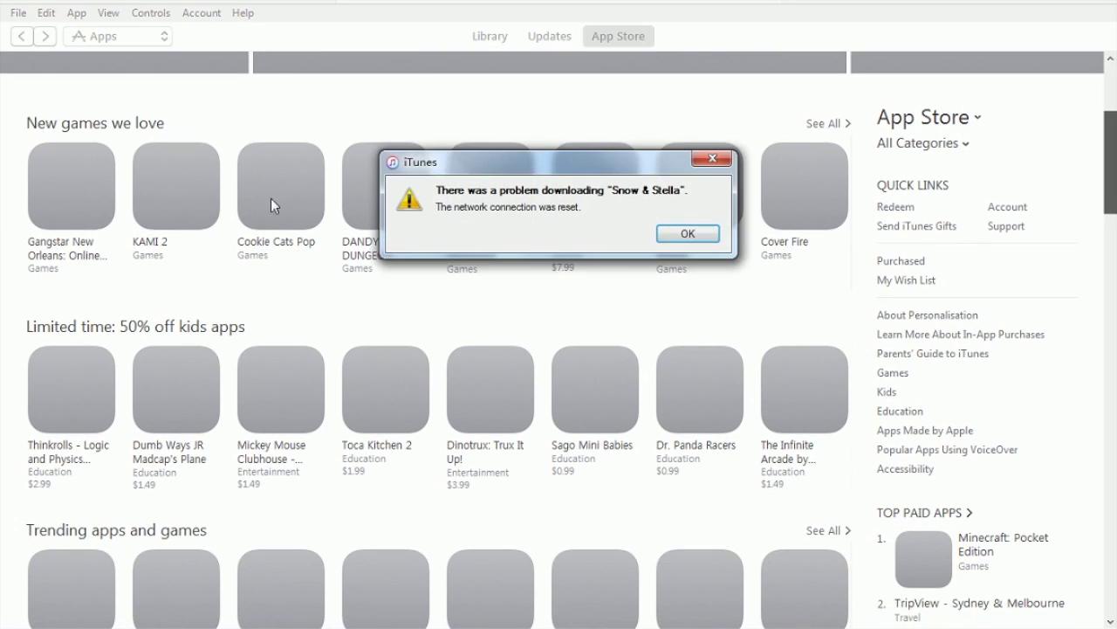
click(688, 234)
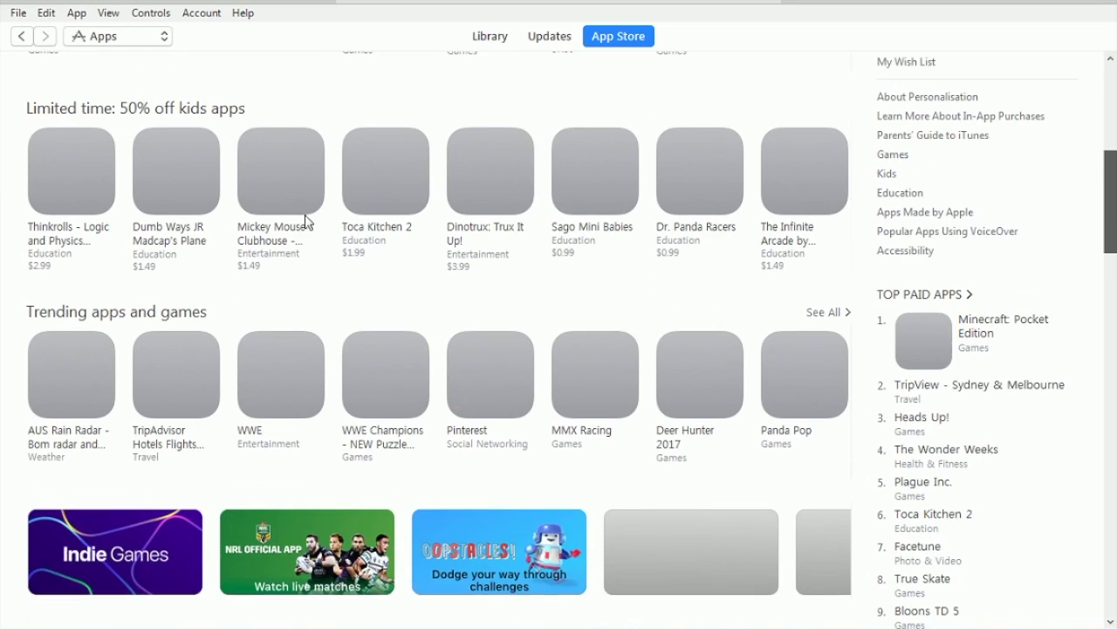
scroll(267, 414, up, 2)
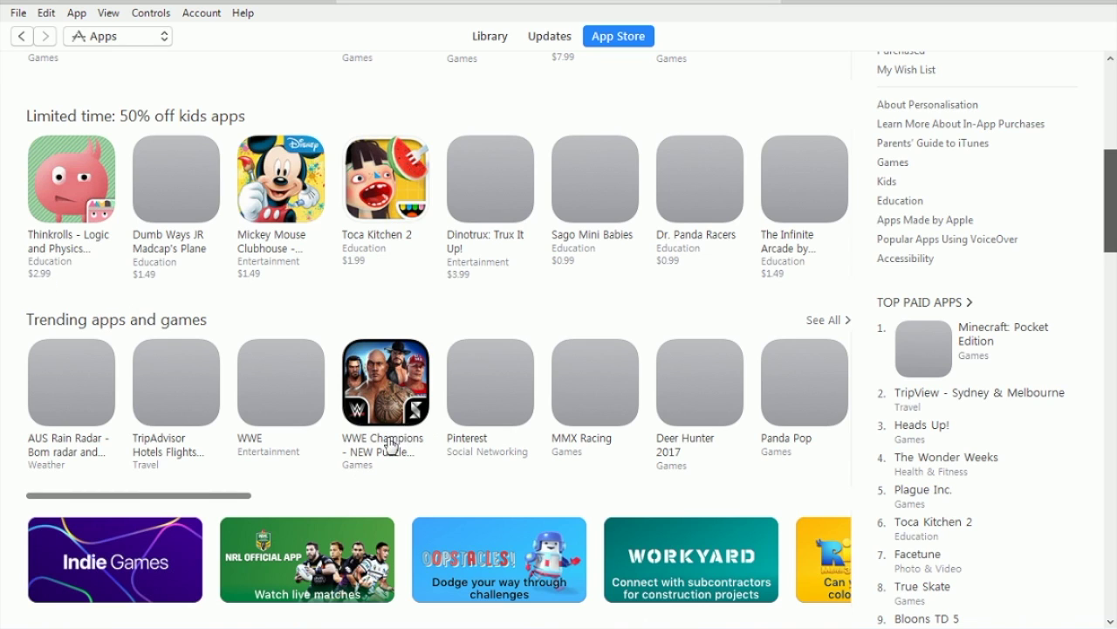
scroll(388, 368, up, 3)
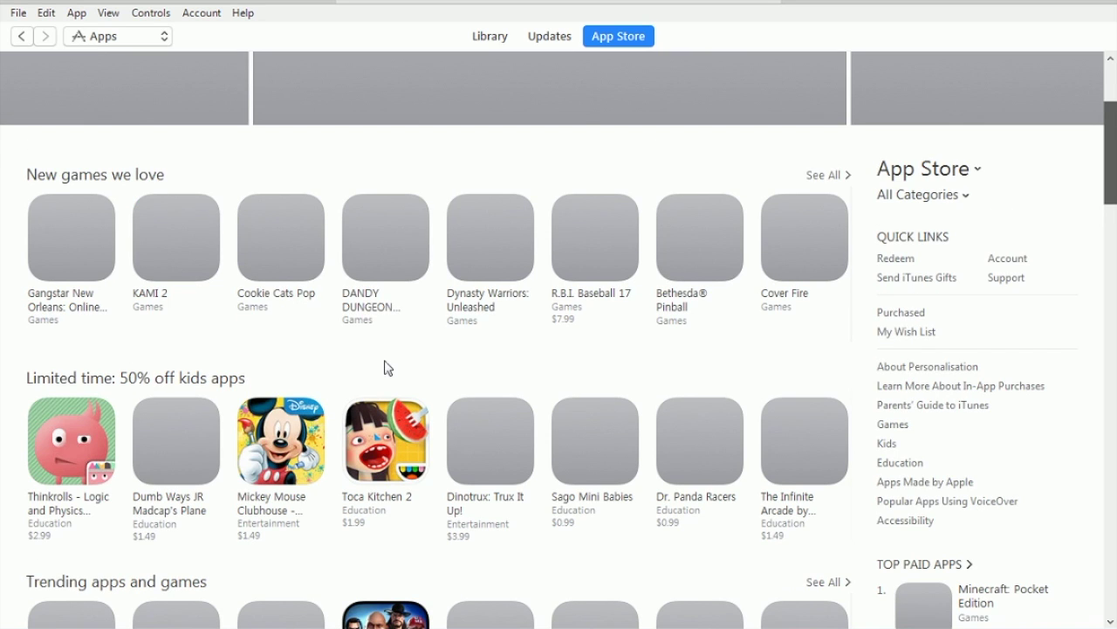
scroll(381, 302, down, 2)
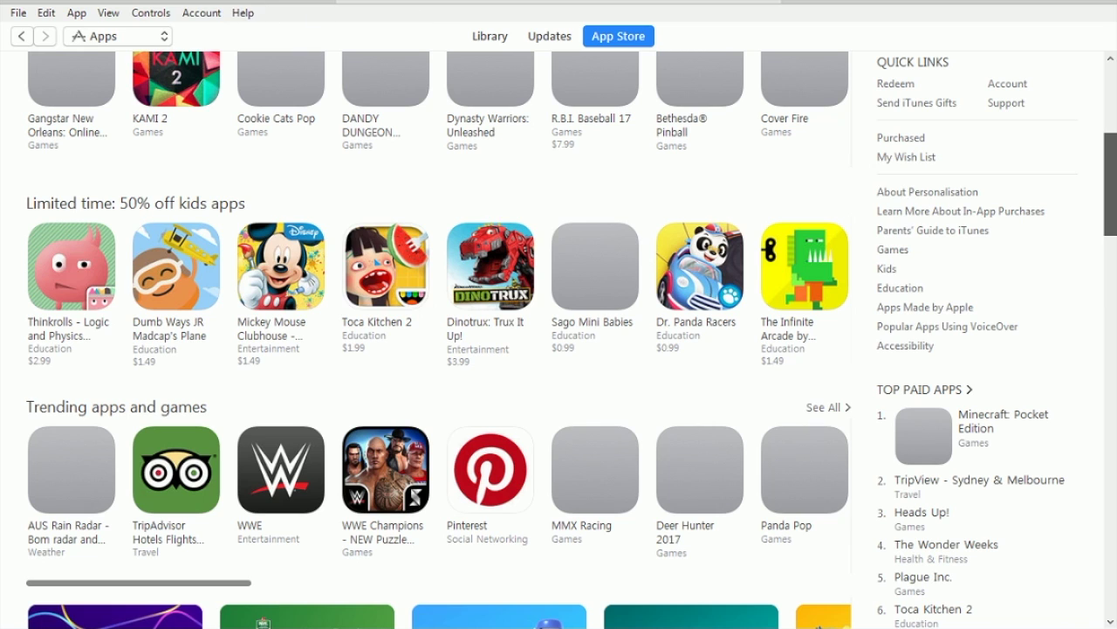
key(super)
key(super)
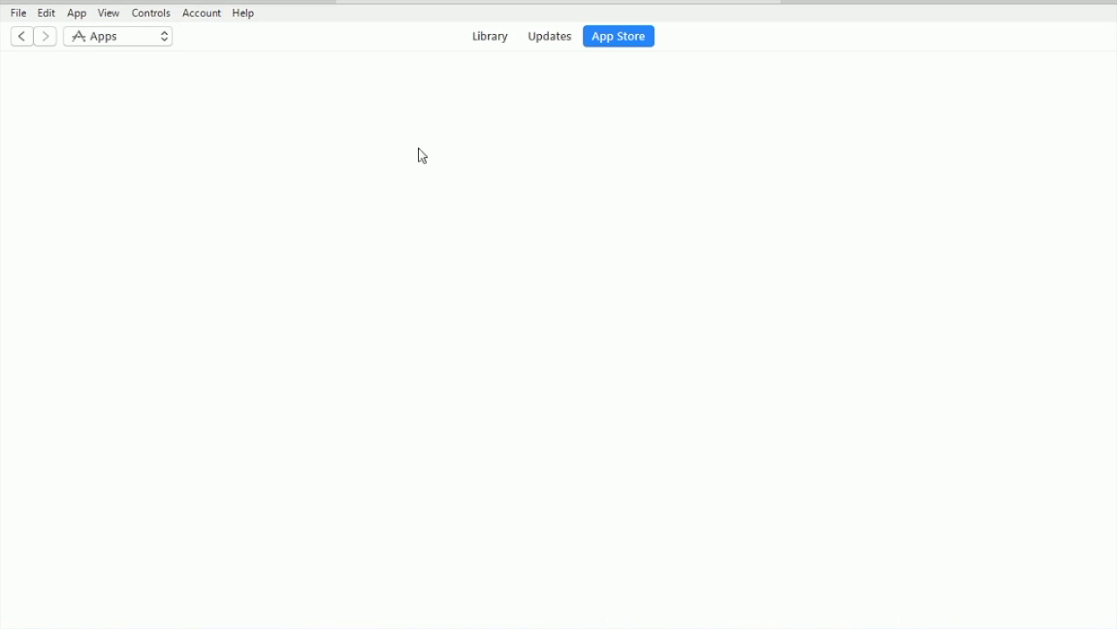
Step: Check the Account menu, then choose Get on the free WWE Champions app
key(alt)
click(219, 14)
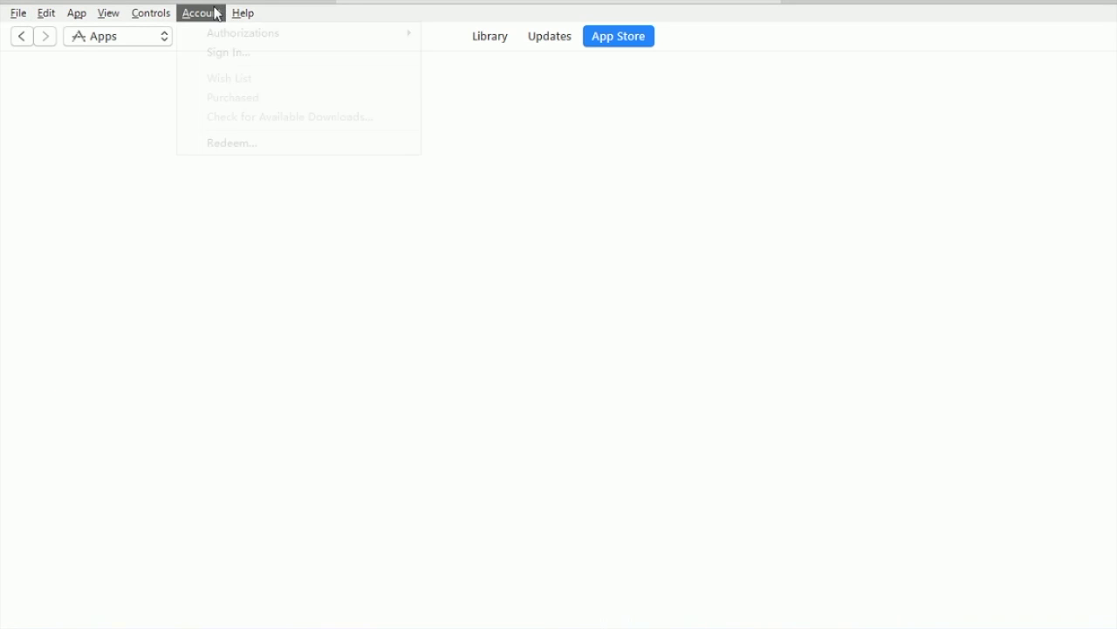
mouse_move(244, 39)
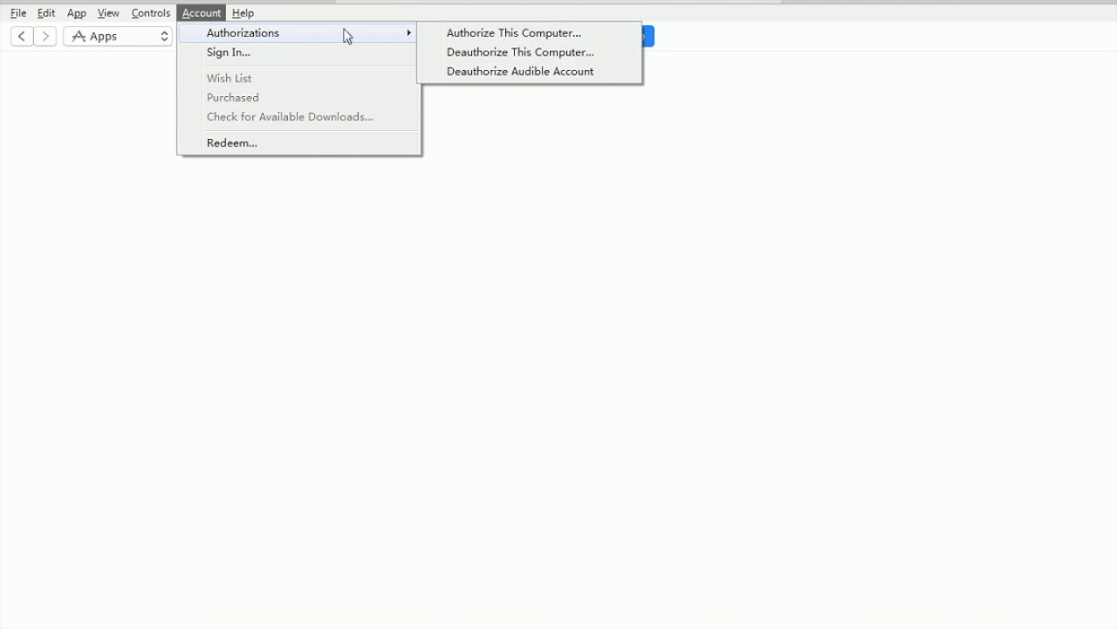
click(251, 144)
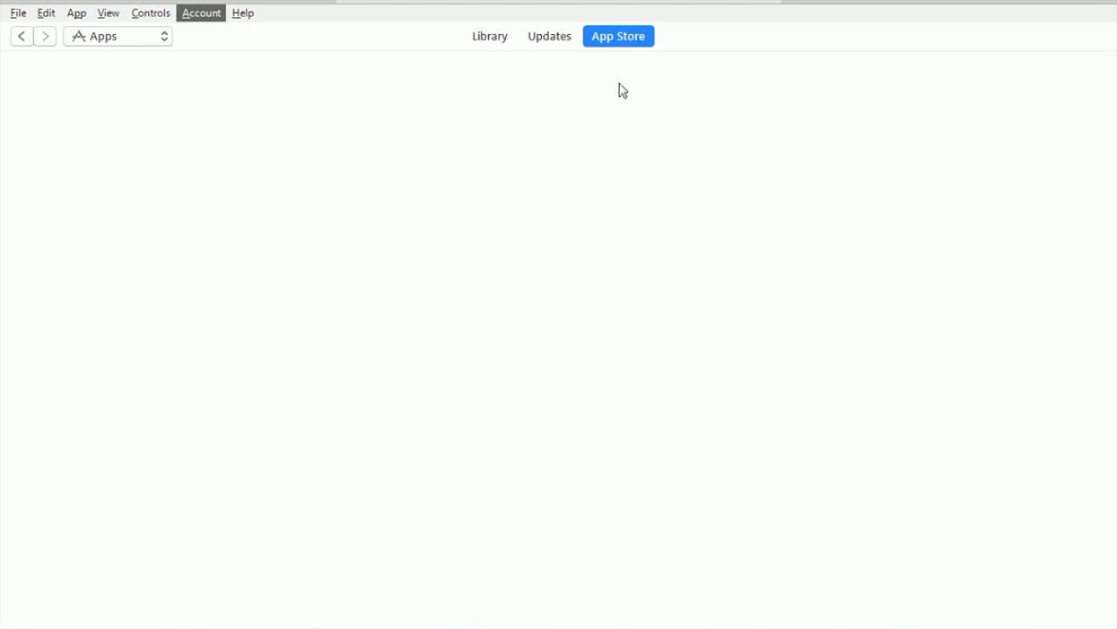
click(195, 21)
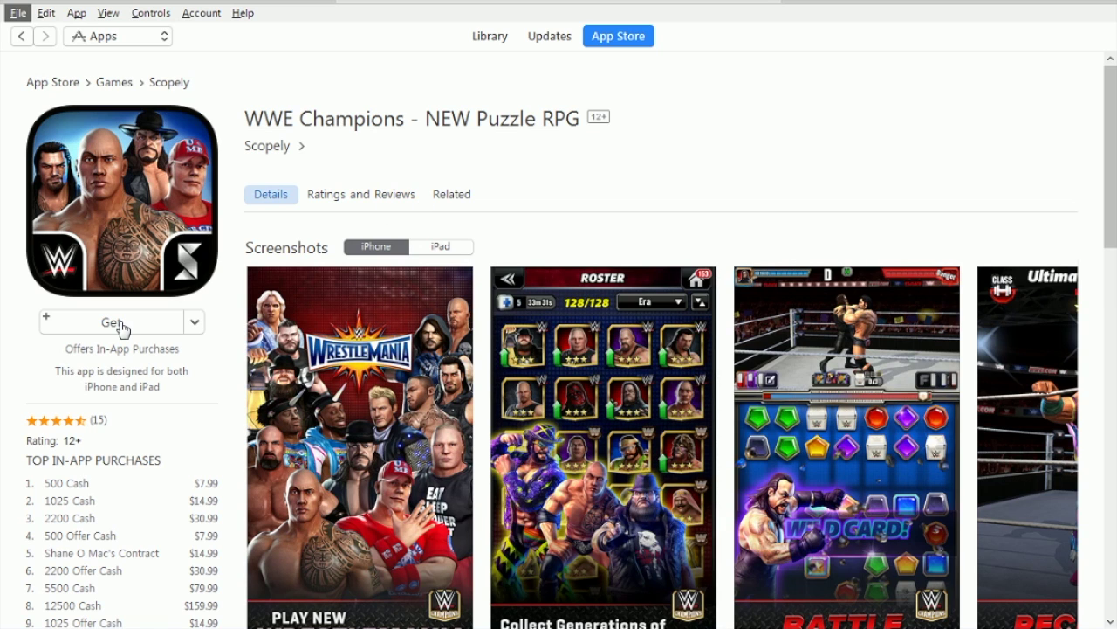
click(122, 328)
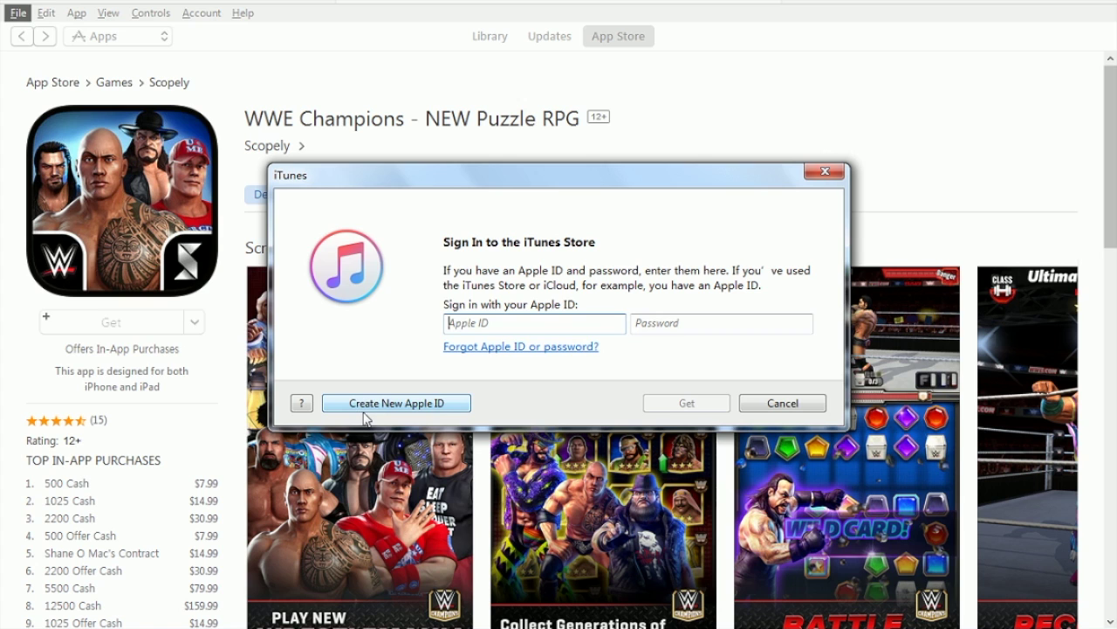
Step: Start a new Apple ID and accept the Apple Media Services terms
click(367, 405)
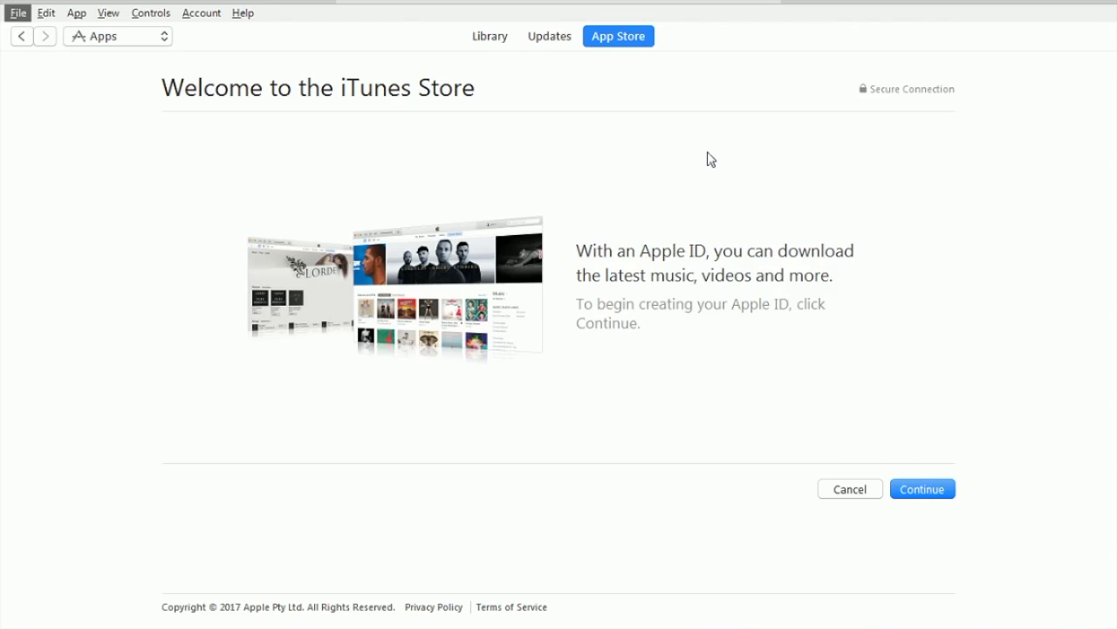
scroll(718, 373, down, 3)
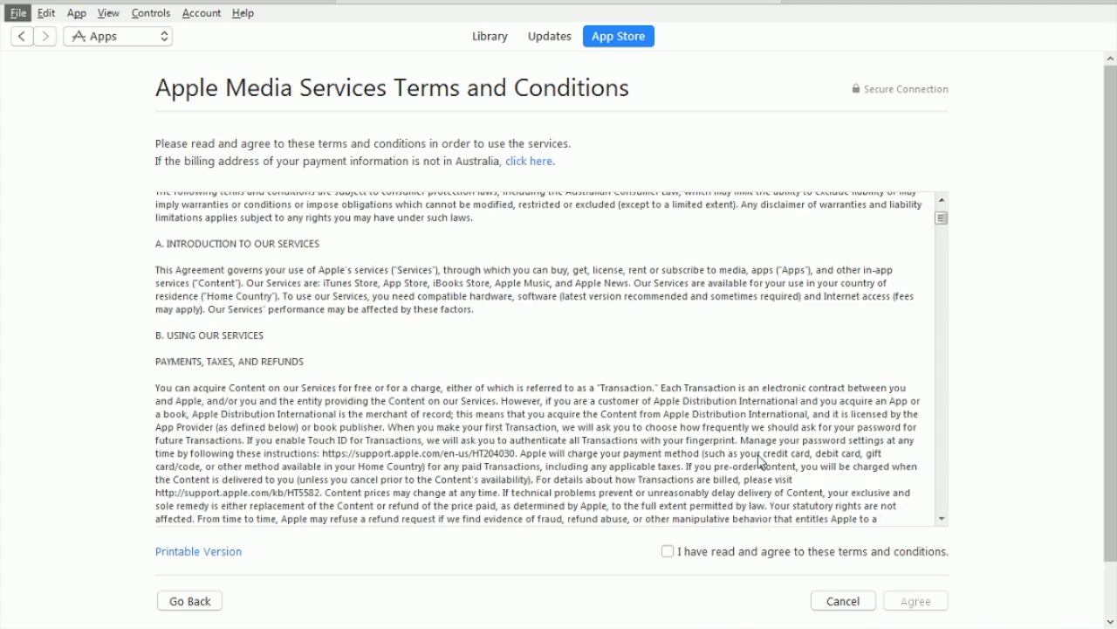
click(667, 552)
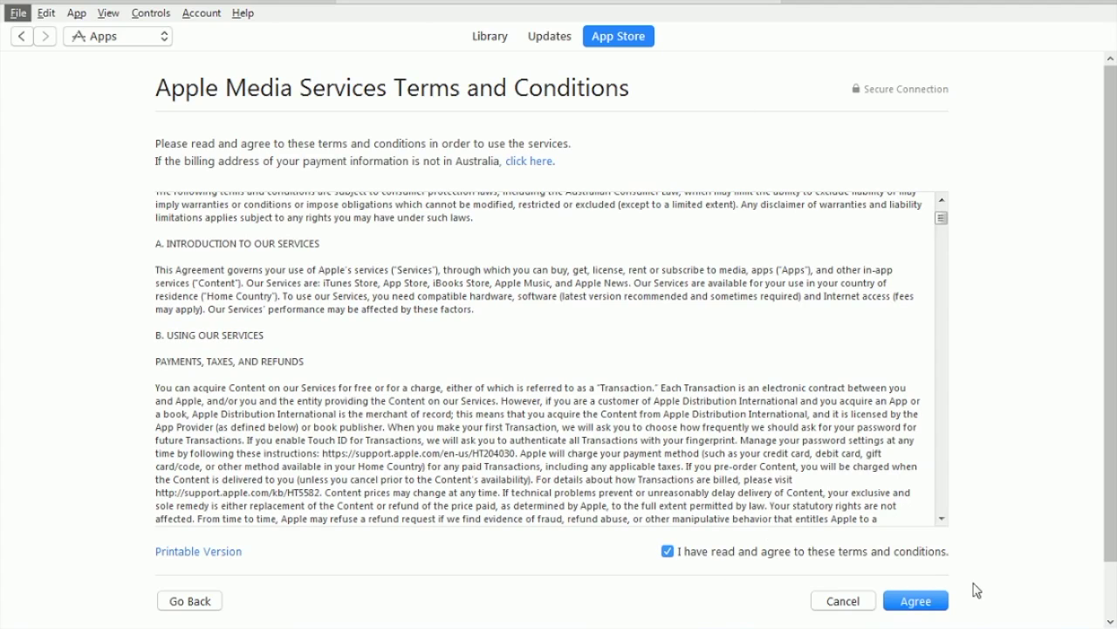
click(908, 611)
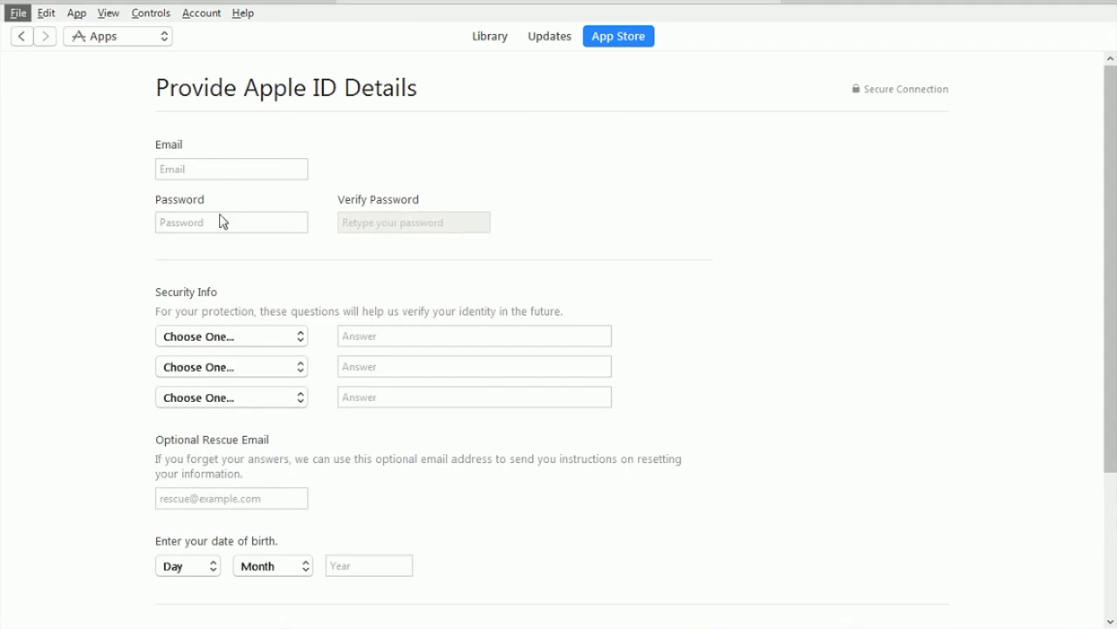
Step: Enter the account email address, then type the password and its confirmation
click(189, 171)
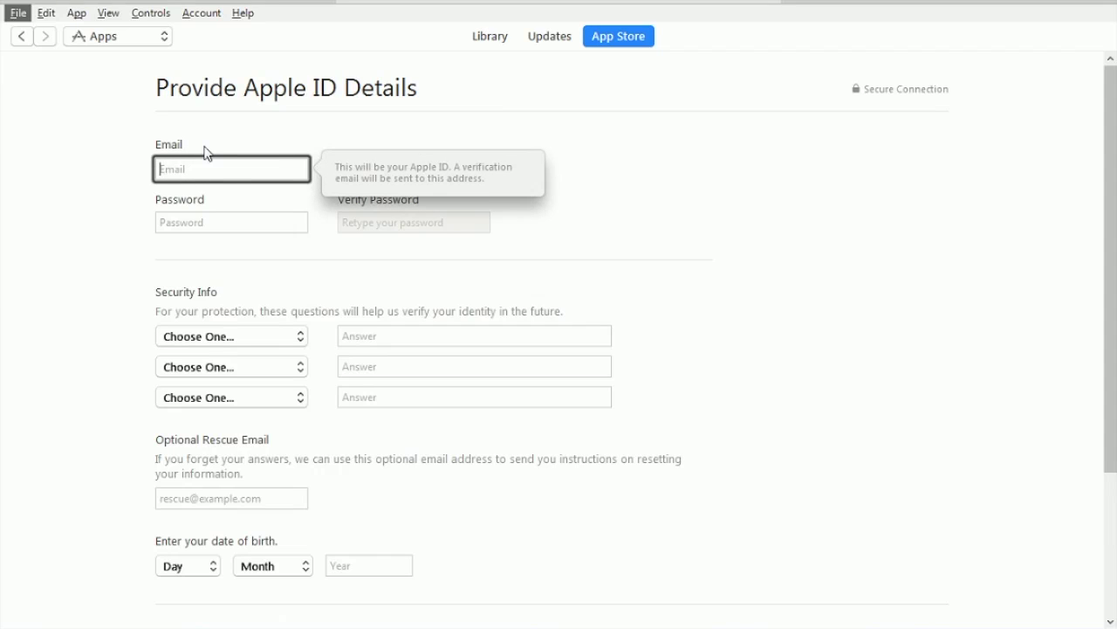
key(alt)
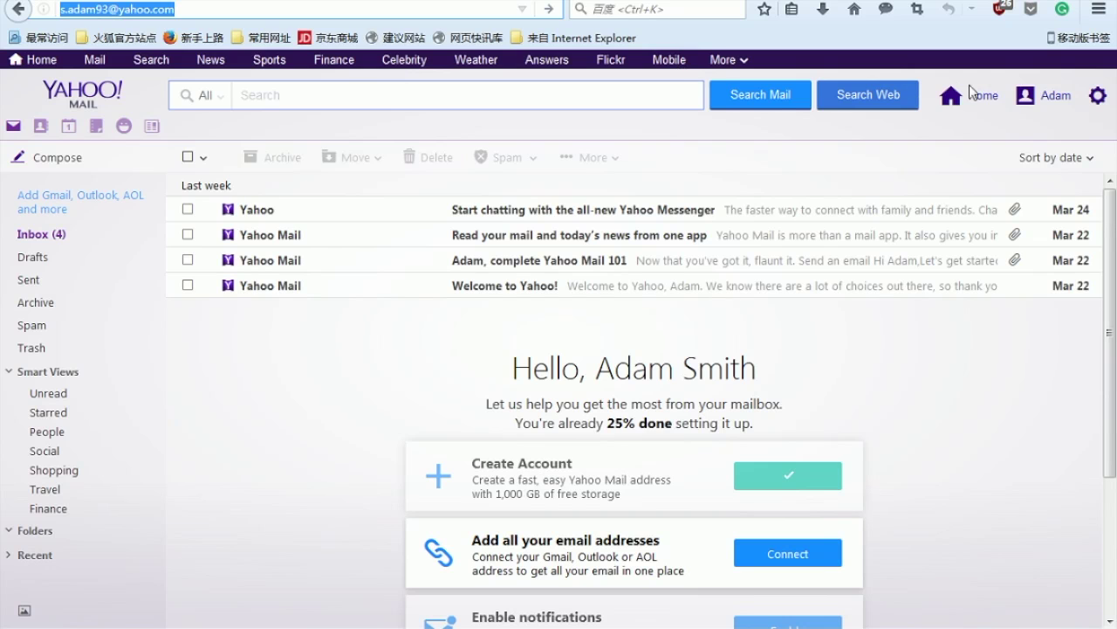
click(1052, 98)
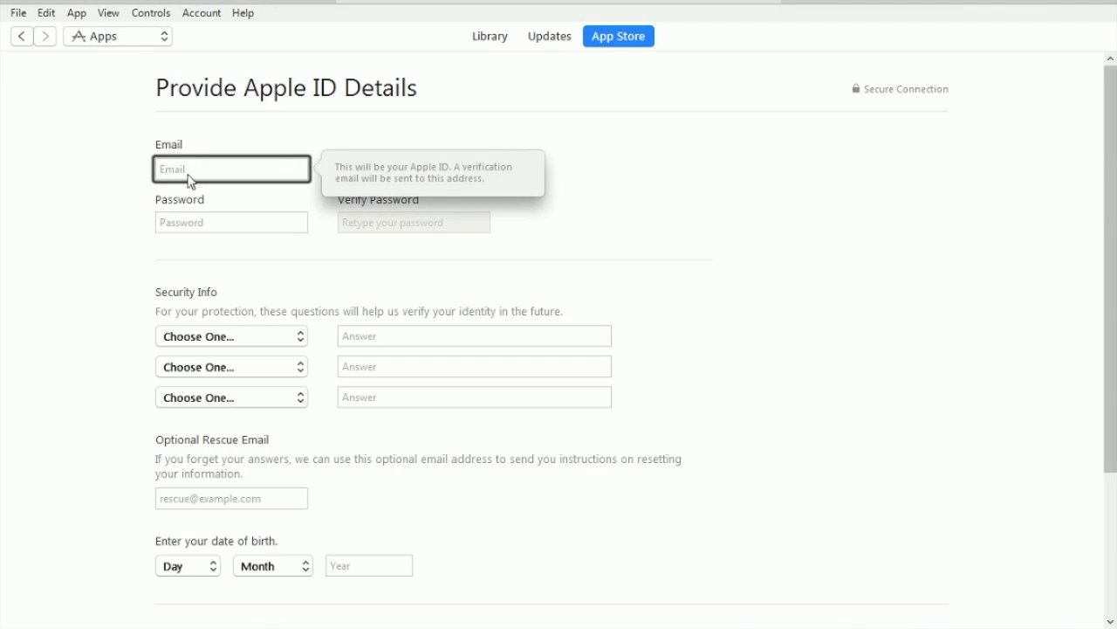
key(Tab)
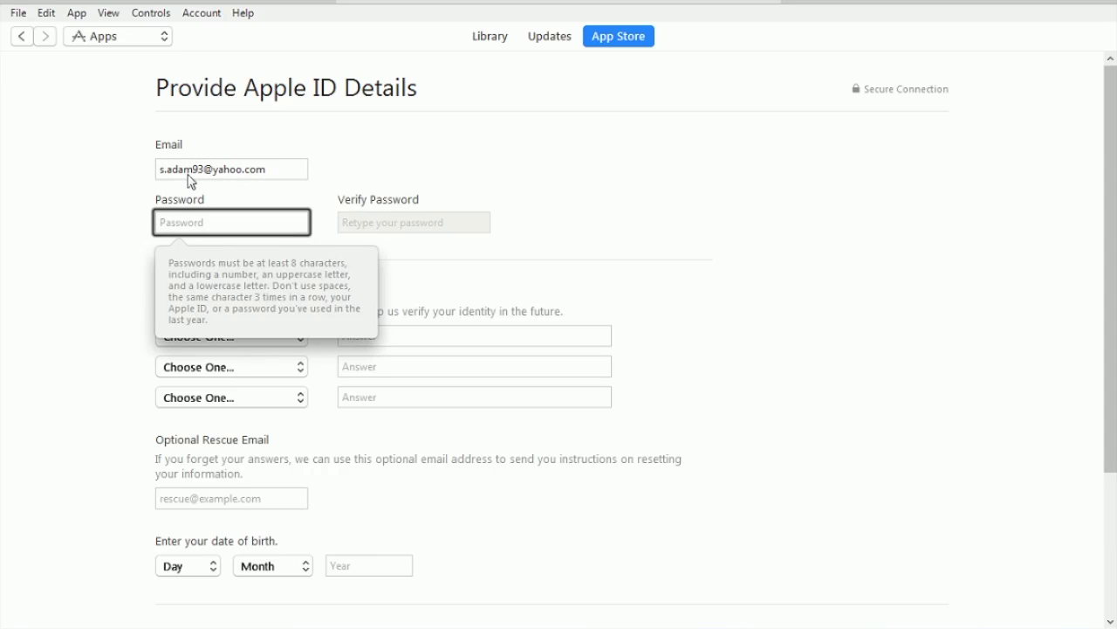
text(********)
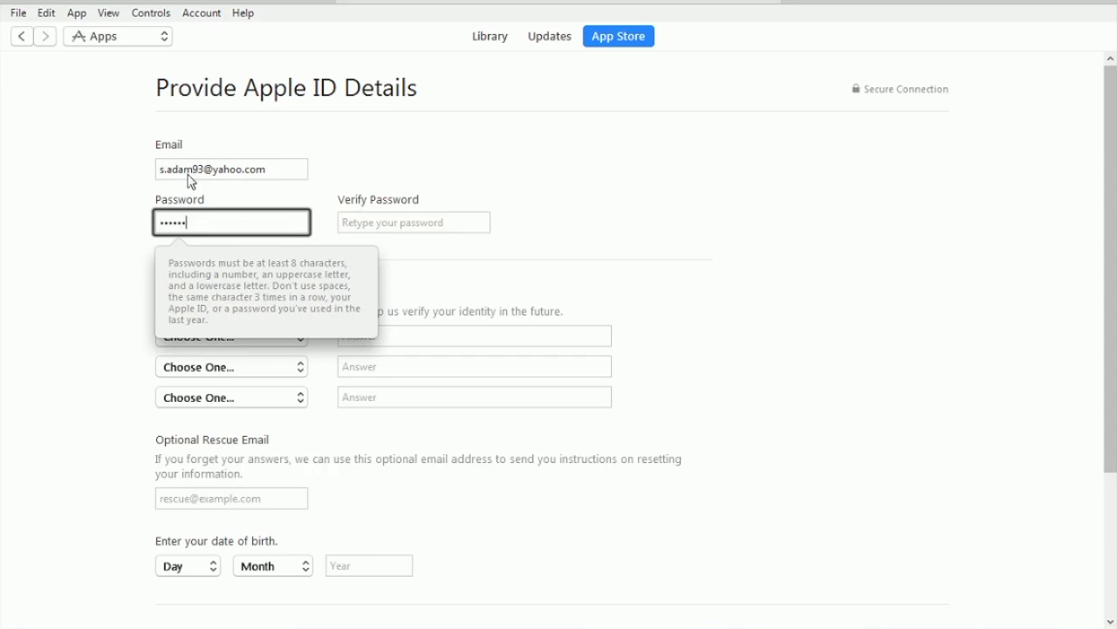
key(Tab)
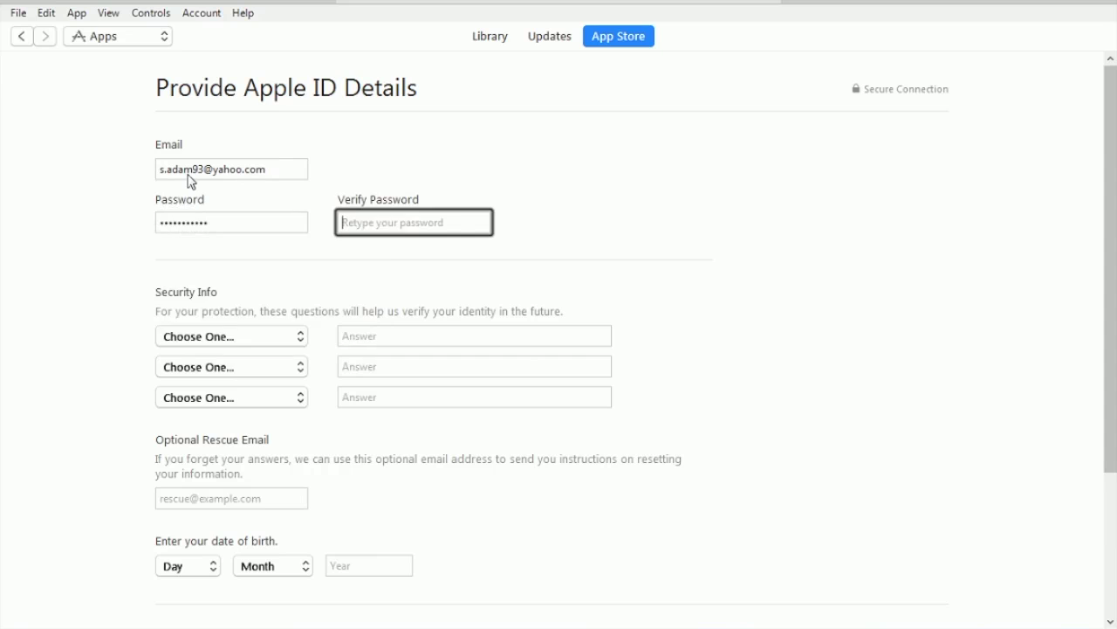
text(***********)
click(254, 338)
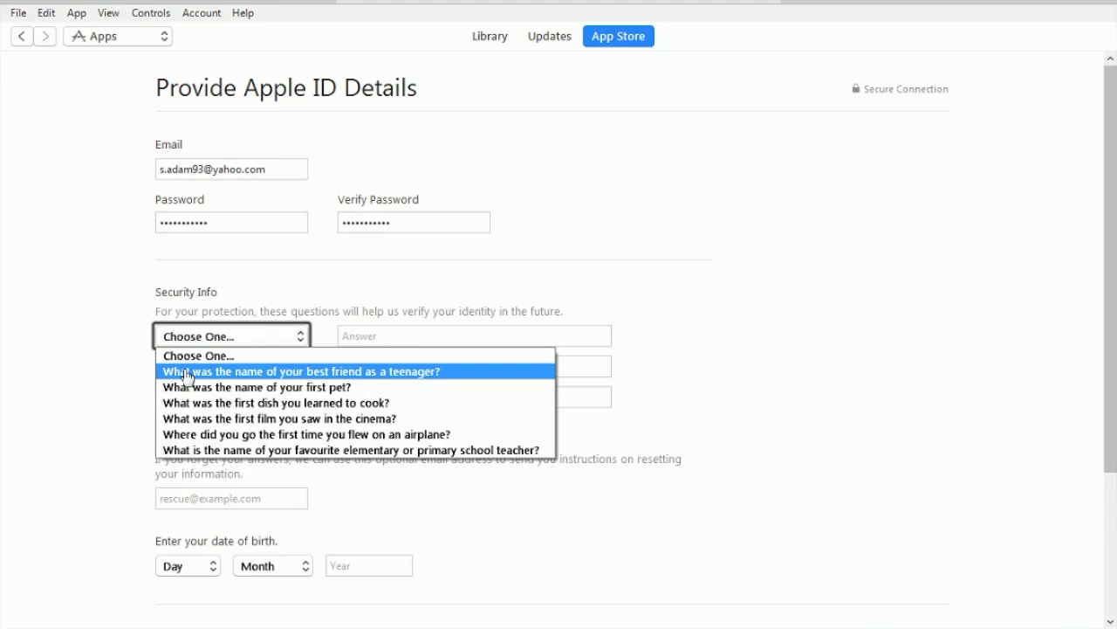
Step: Pick the best-friend-as-teenager, dream job and first manager questions and type an answer for each
click(345, 373)
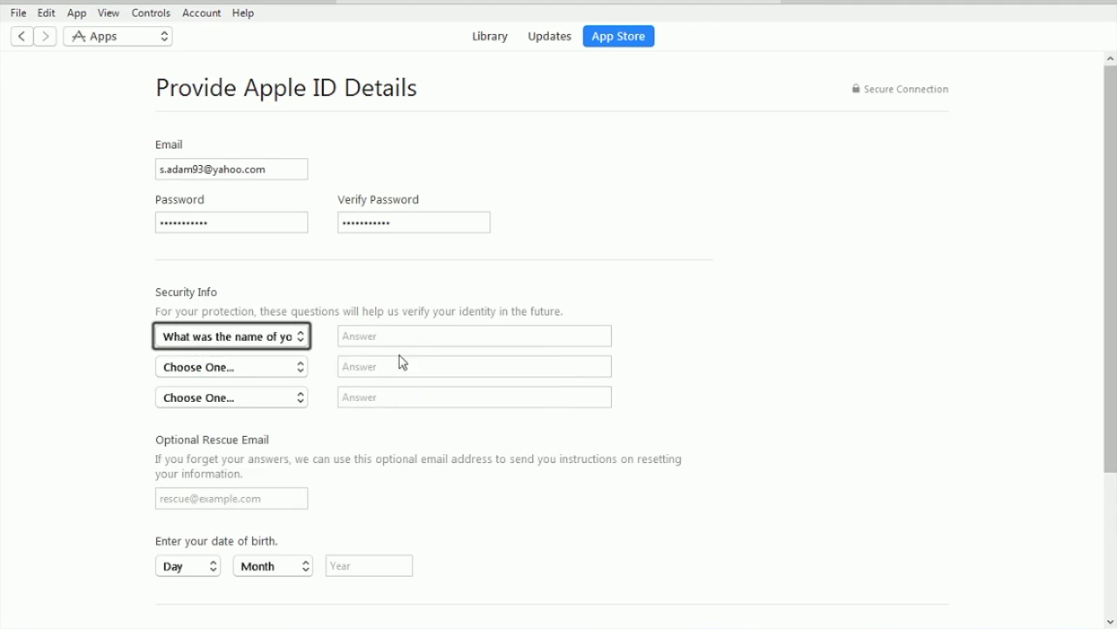
click(420, 341)
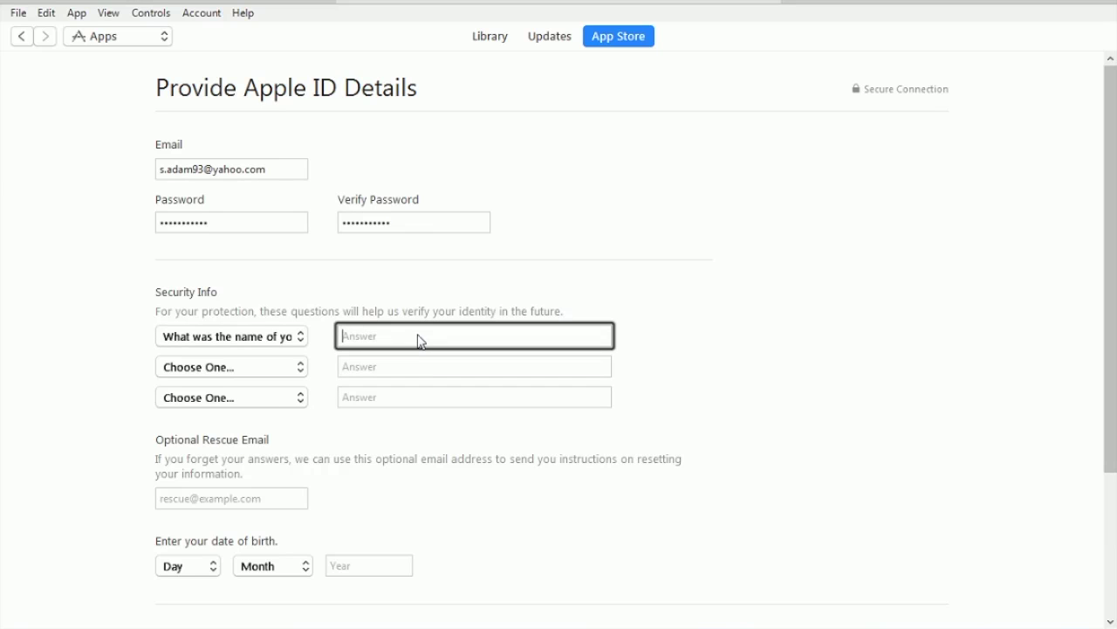
click(234, 371)
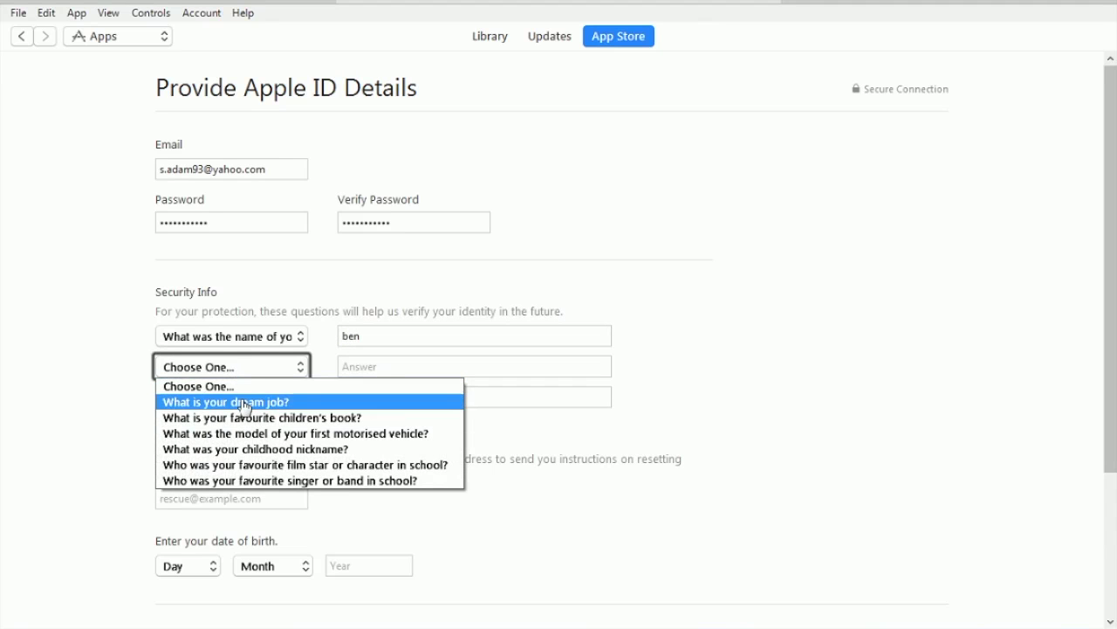
click(238, 400)
click(436, 372)
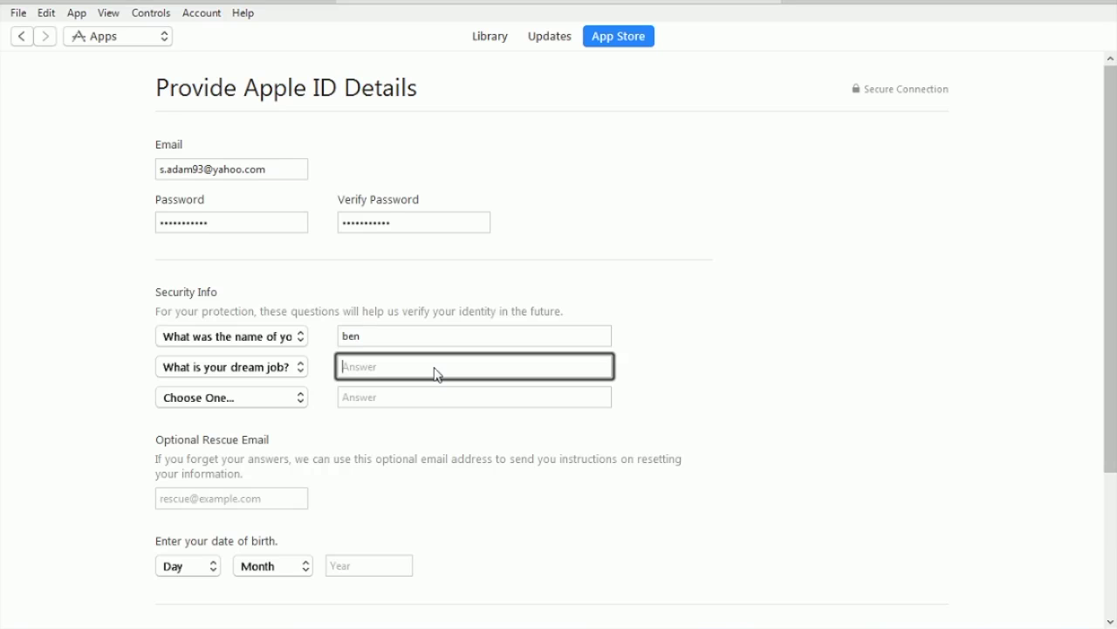
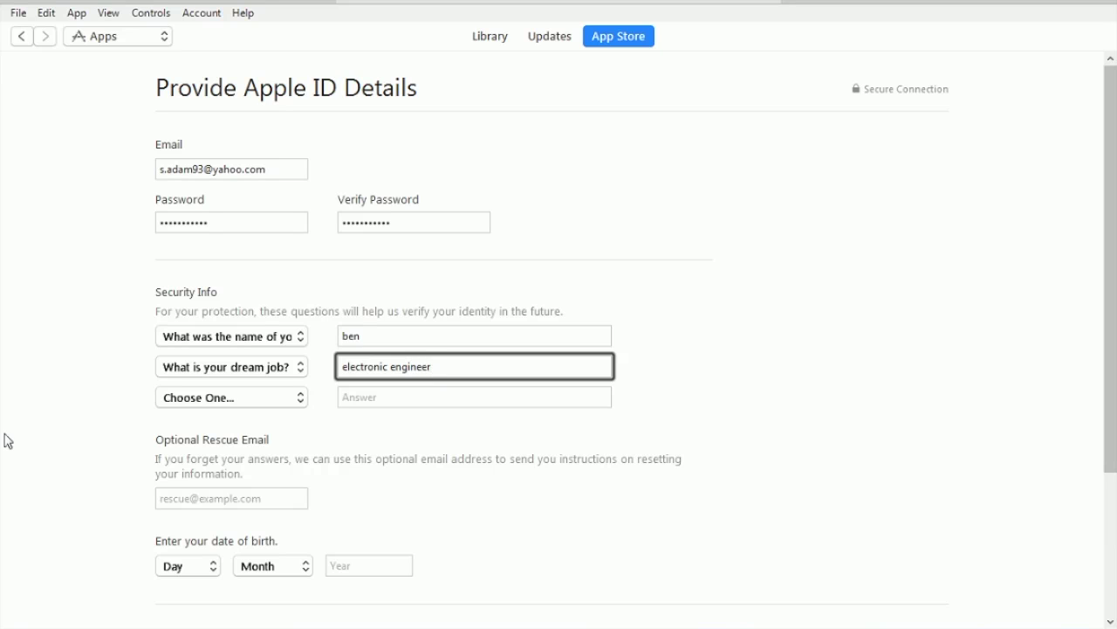
click(202, 399)
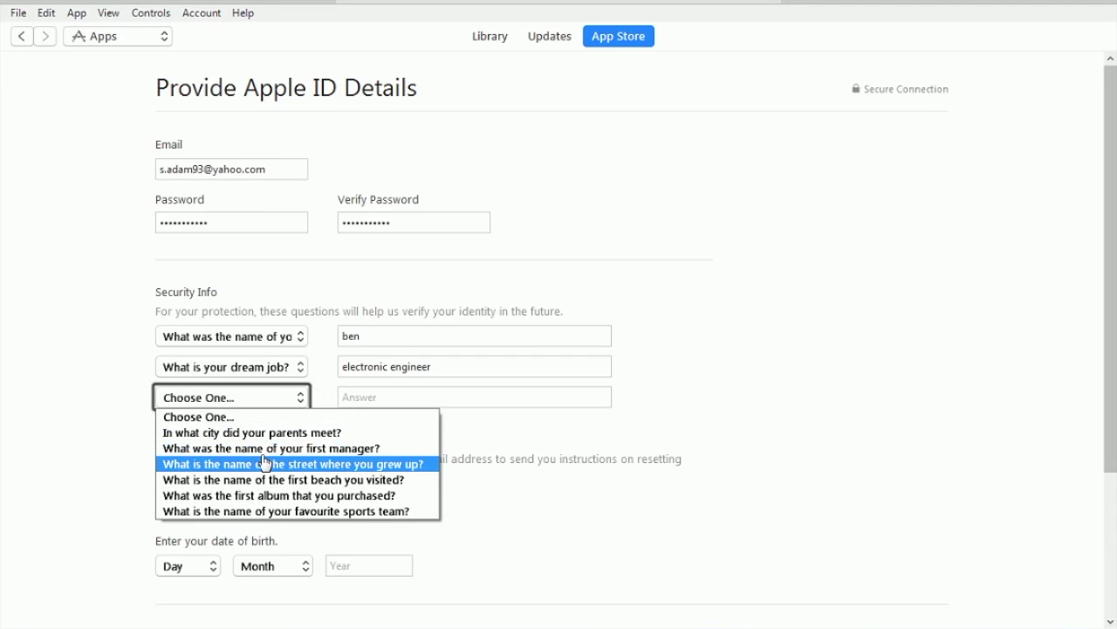
click(206, 449)
click(406, 401)
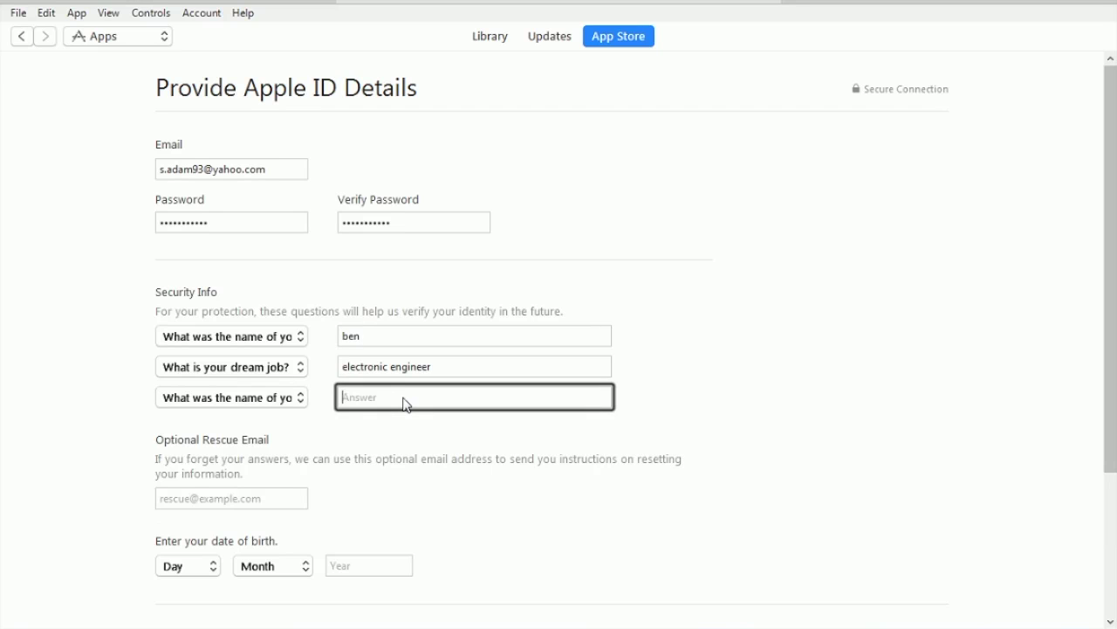
scroll(361, 452, down, 4)
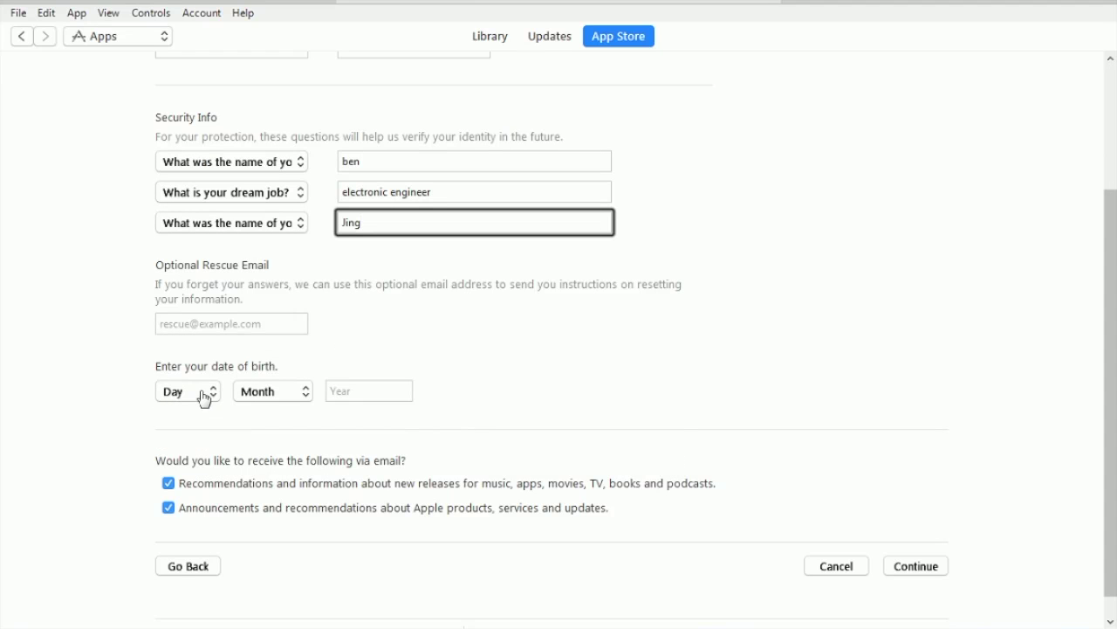
Step: Fill in the optional rescue email address
click(209, 324)
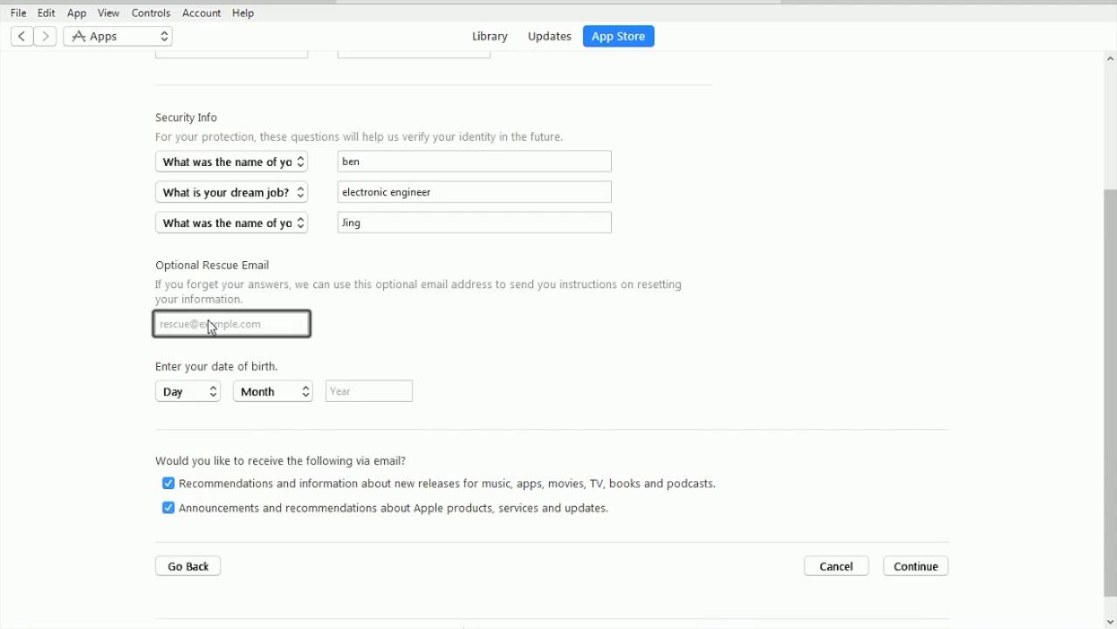
key(Tab)
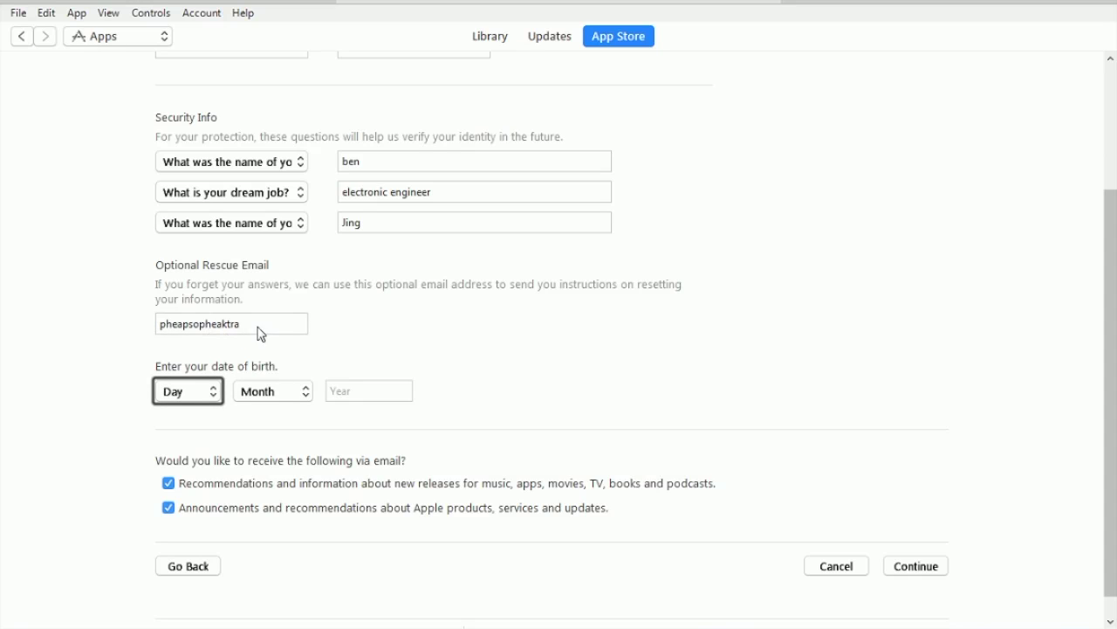
click(258, 327)
text(@)
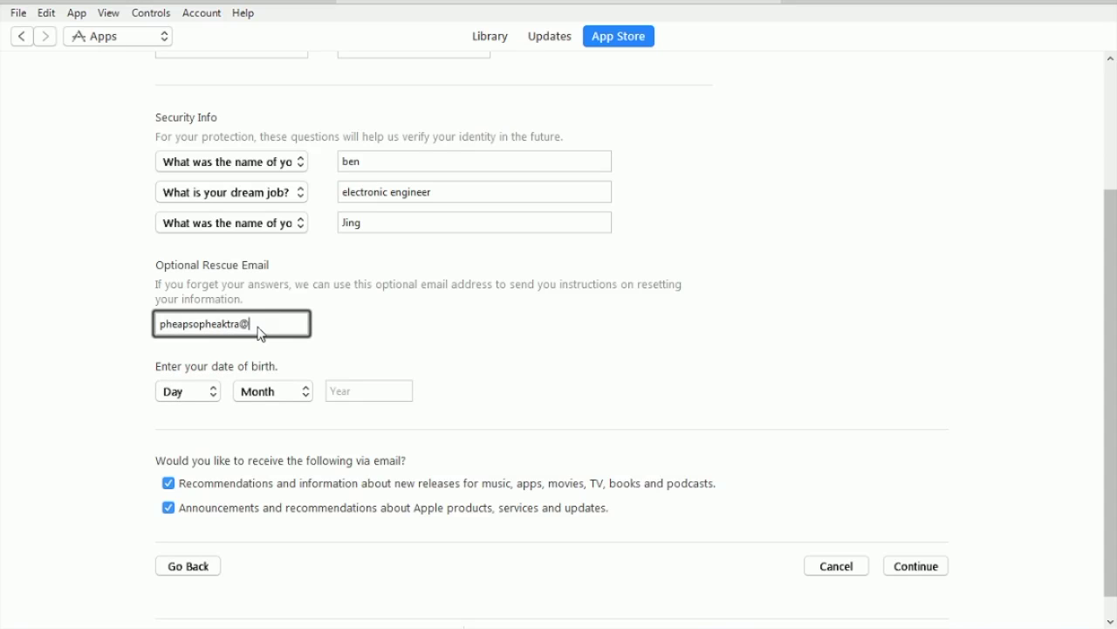
text(ymail.com)
click(194, 393)
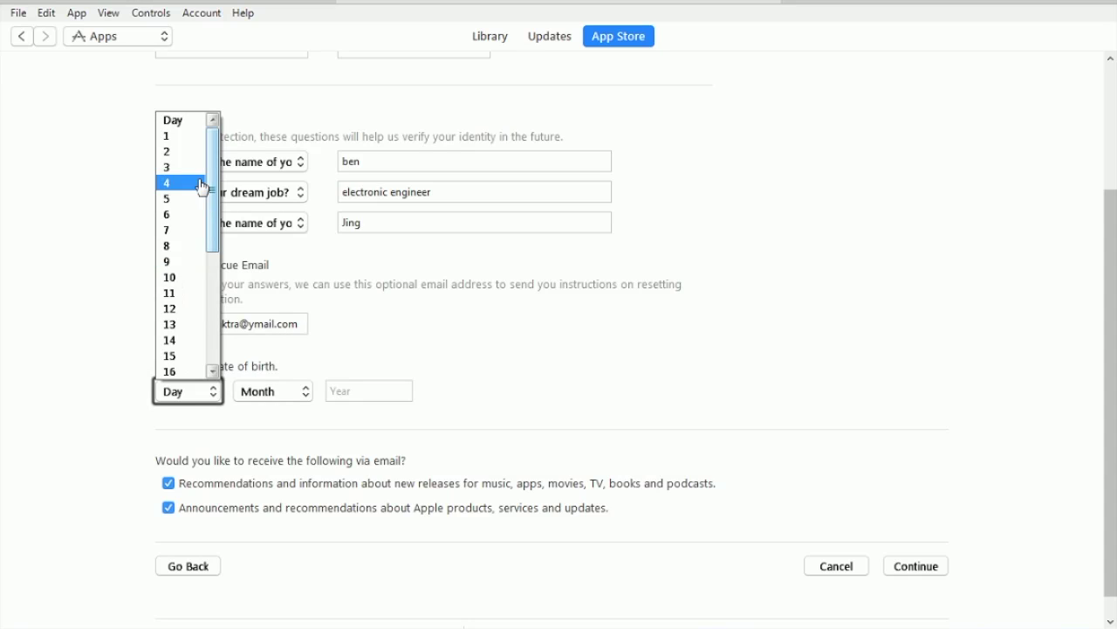
click(179, 292)
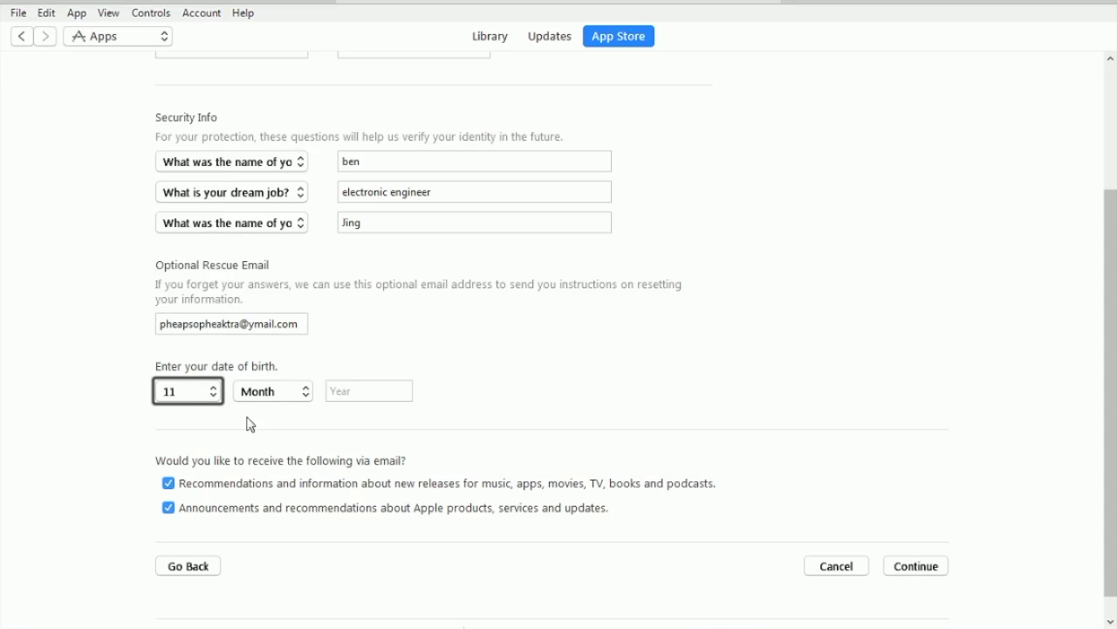
click(275, 392)
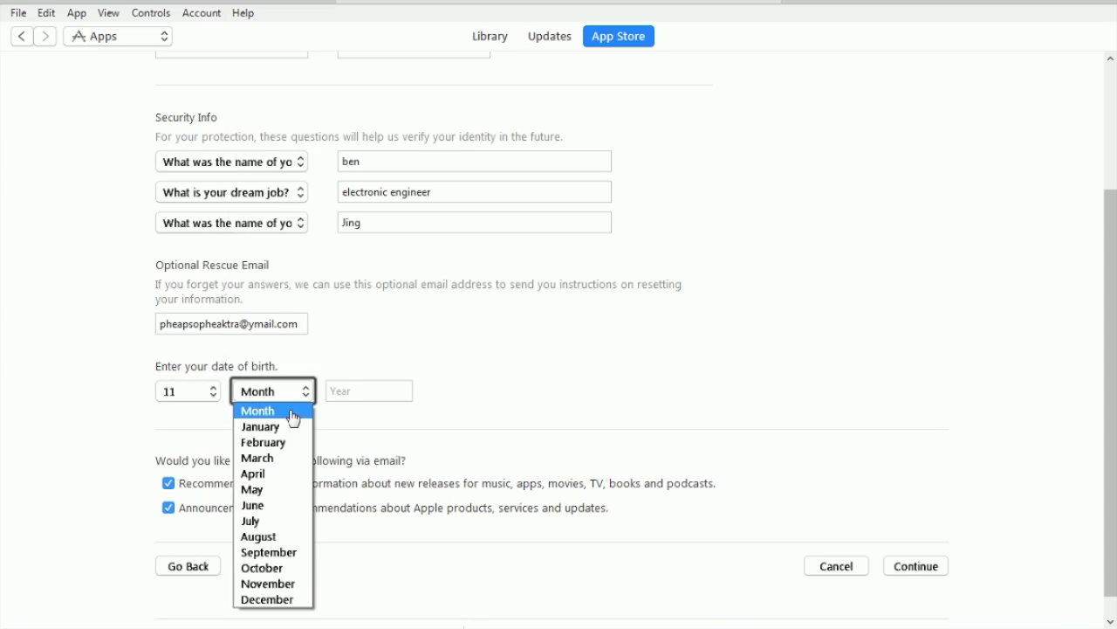
click(287, 555)
click(354, 395)
text(1997)
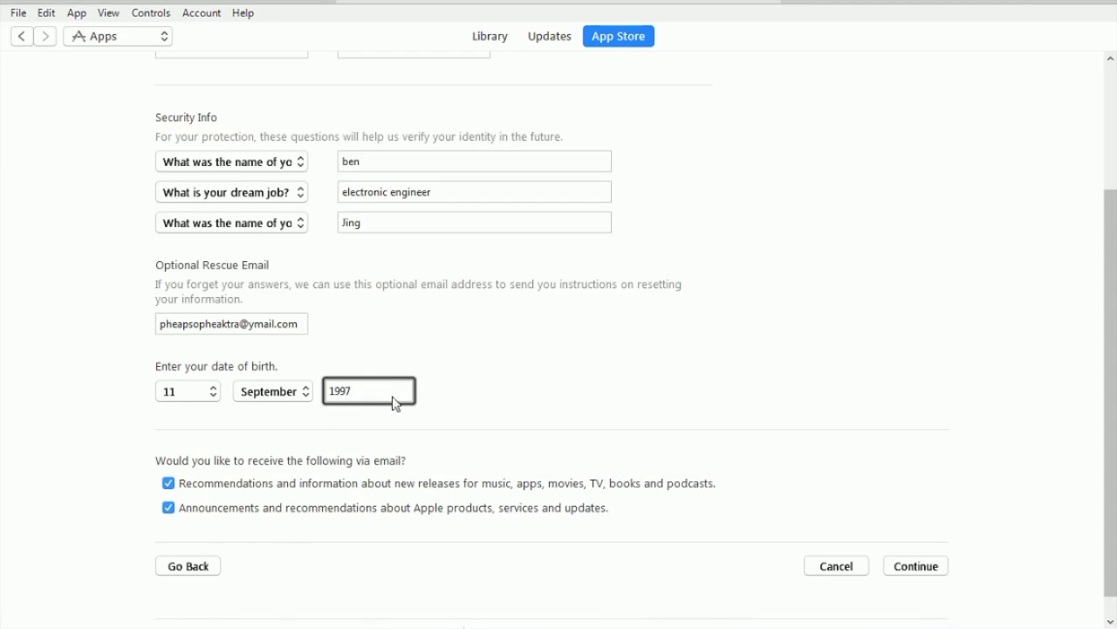
scroll(394, 418, down, 1)
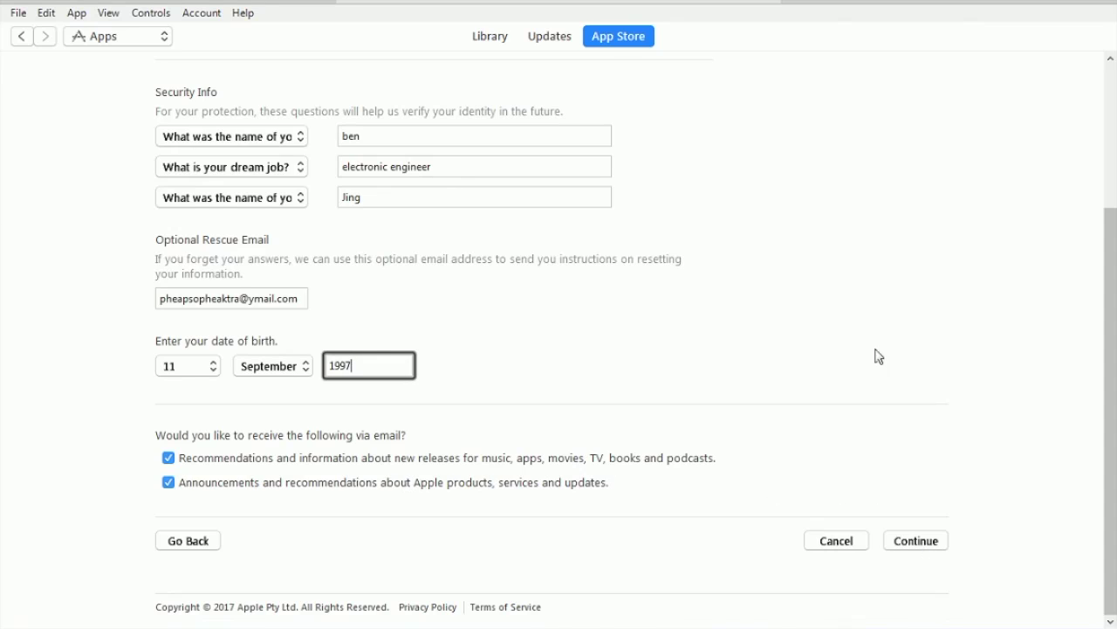
scroll(602, 305, up, 5)
scroll(611, 318, down, 5)
click(922, 545)
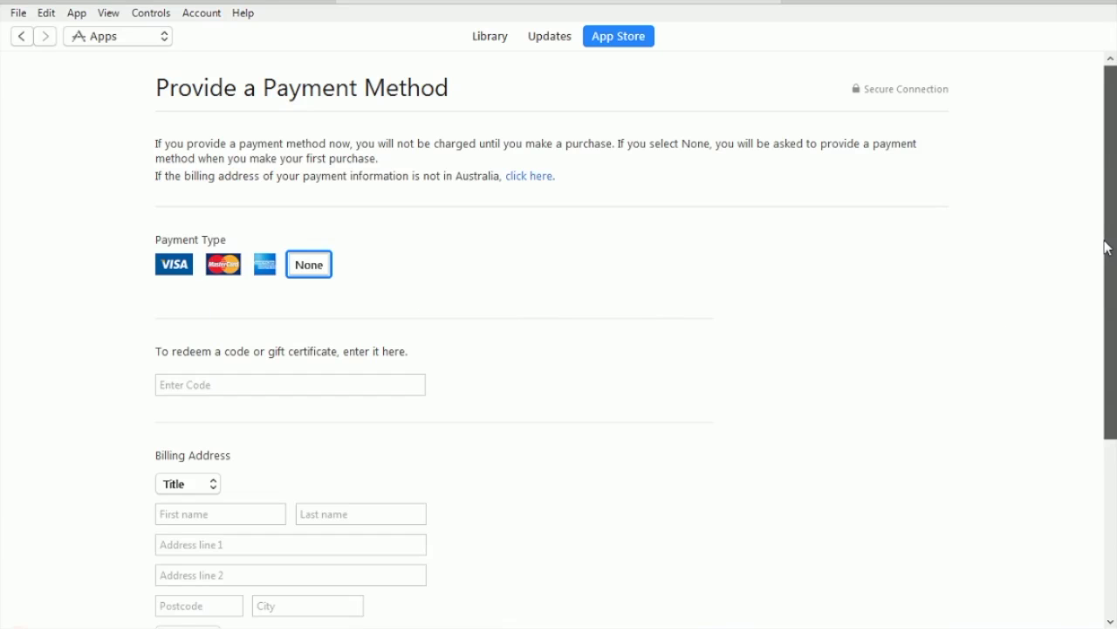
Step: Scroll down the Provide a Payment Method page to the empty Billing Address section
drag(1109, 248, 1110, 307)
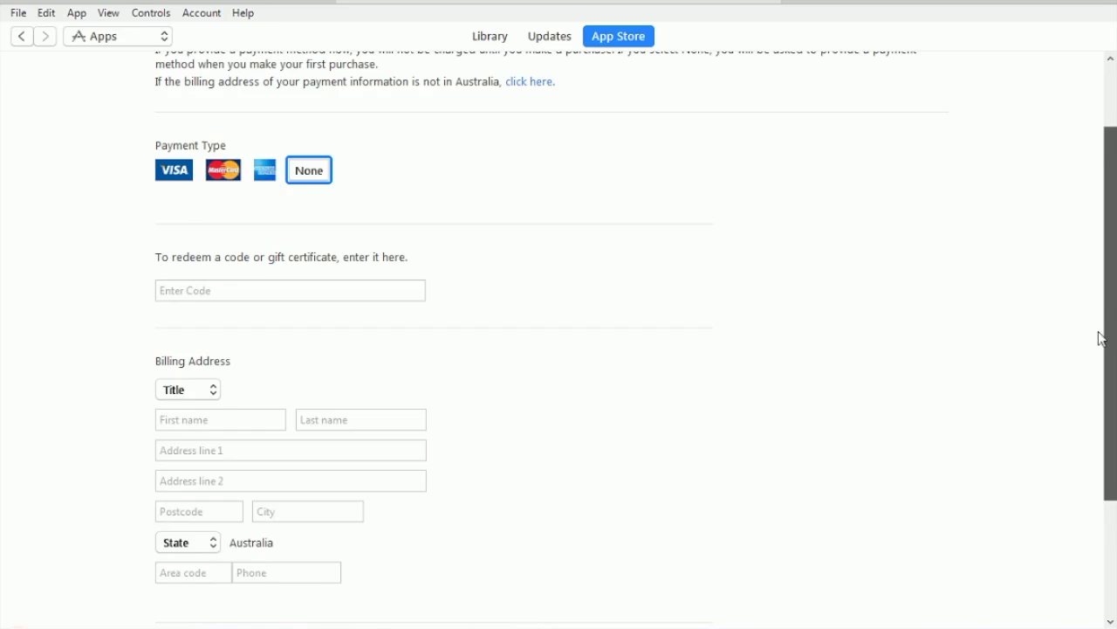
drag(1100, 339, 1092, 384)
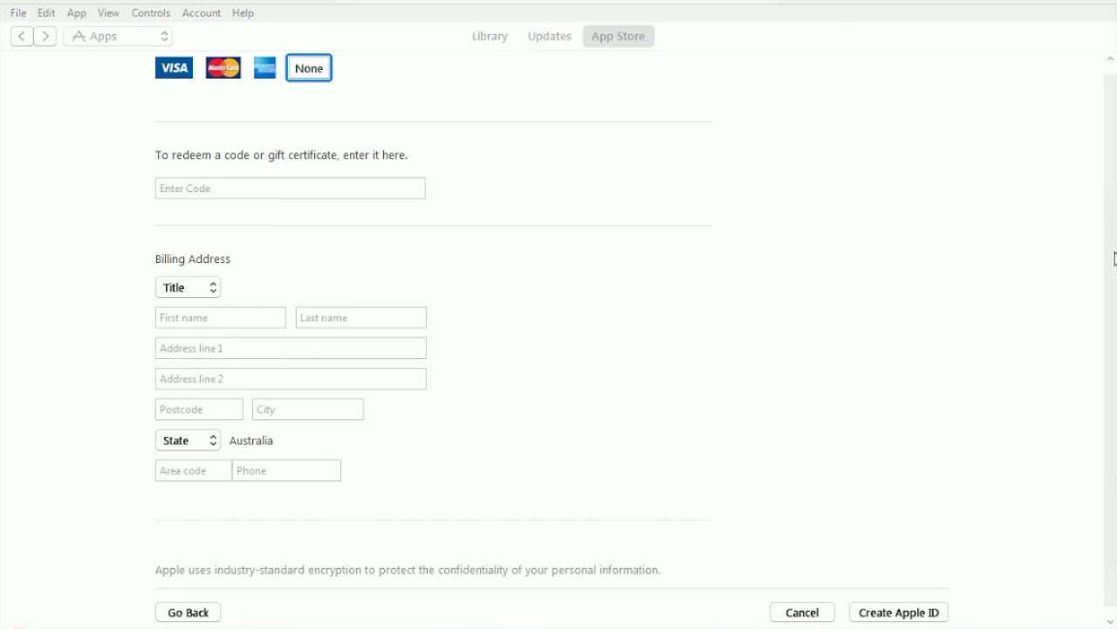
Step: Set the billing title to Mr. and enter the first and last names
click(275, 237)
scroll(275, 236, down, 1)
click(187, 249)
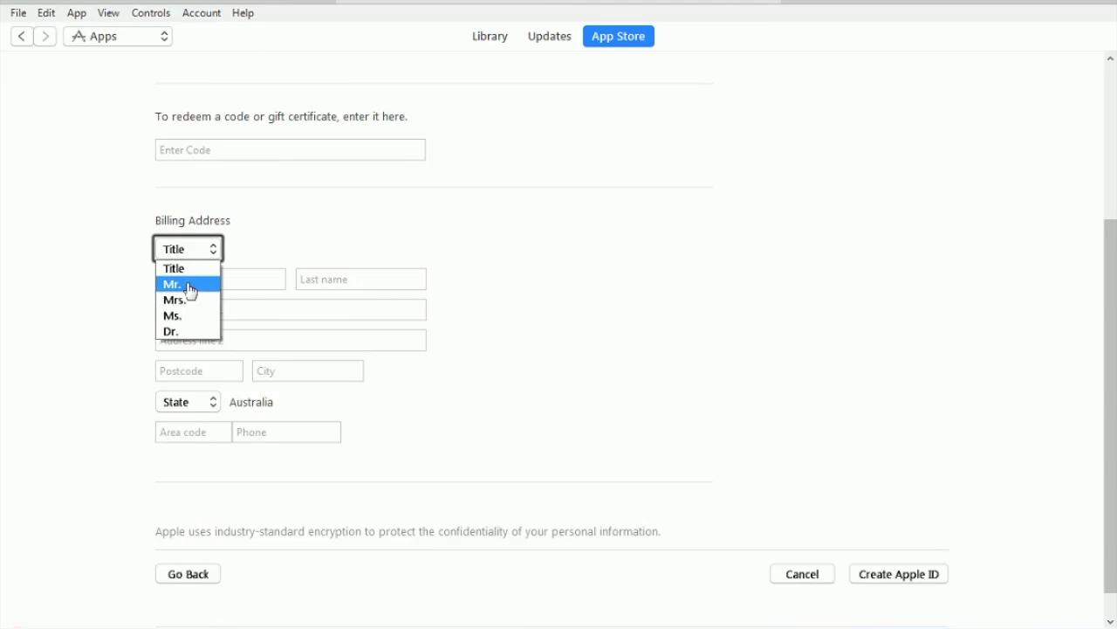
click(189, 286)
click(192, 281)
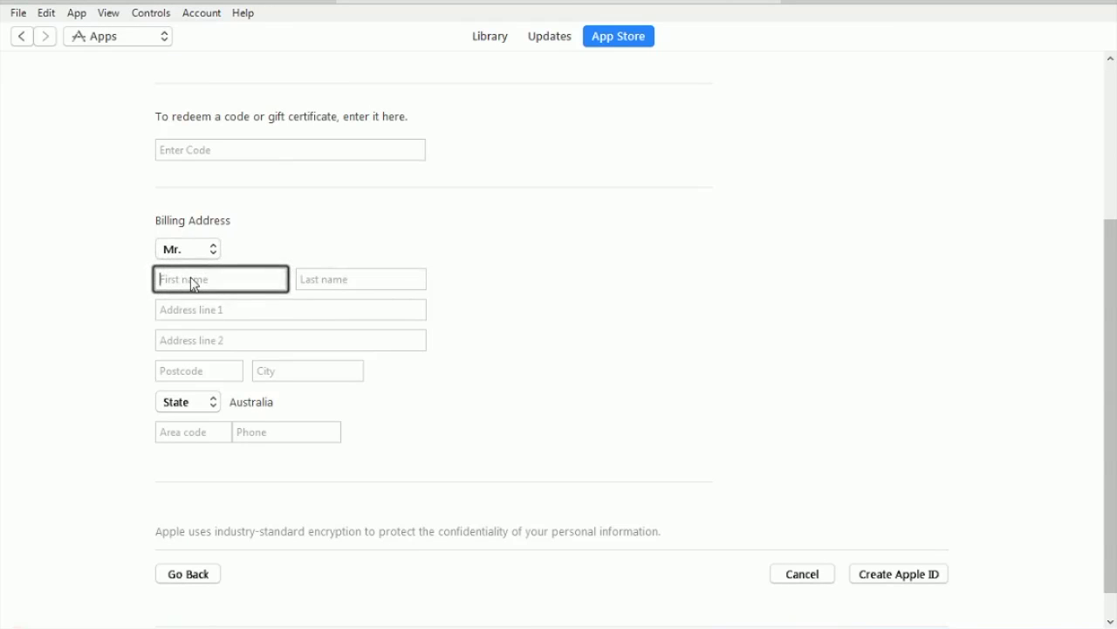
text(Jame)
key(Tab)
text(Ad)
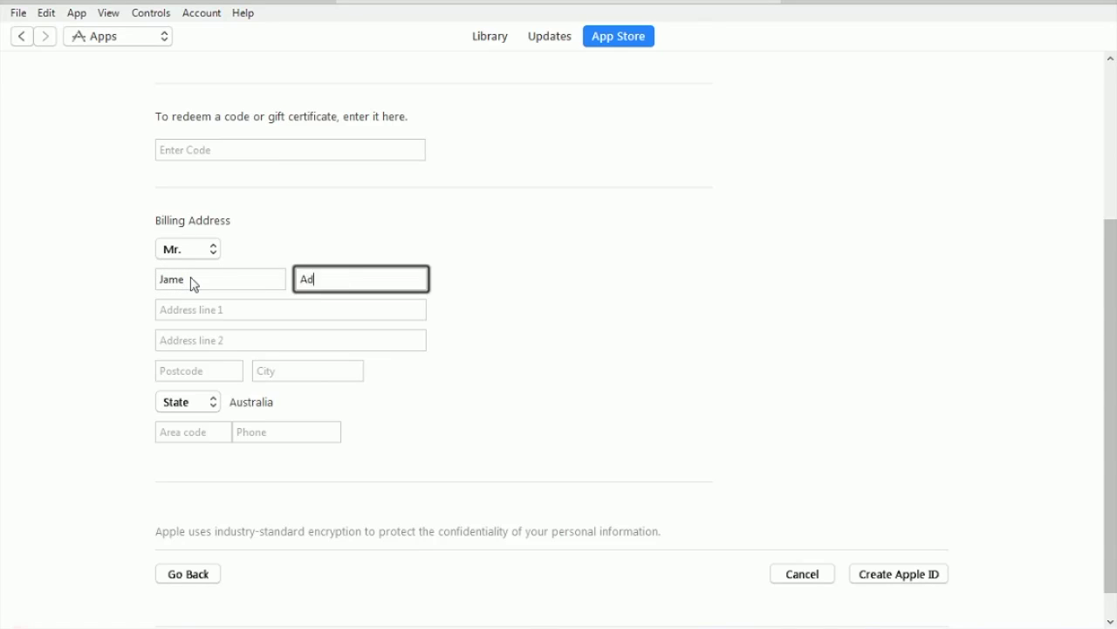
key(BackSpace)
key(BackSpace)
text(am)
key(Tab)
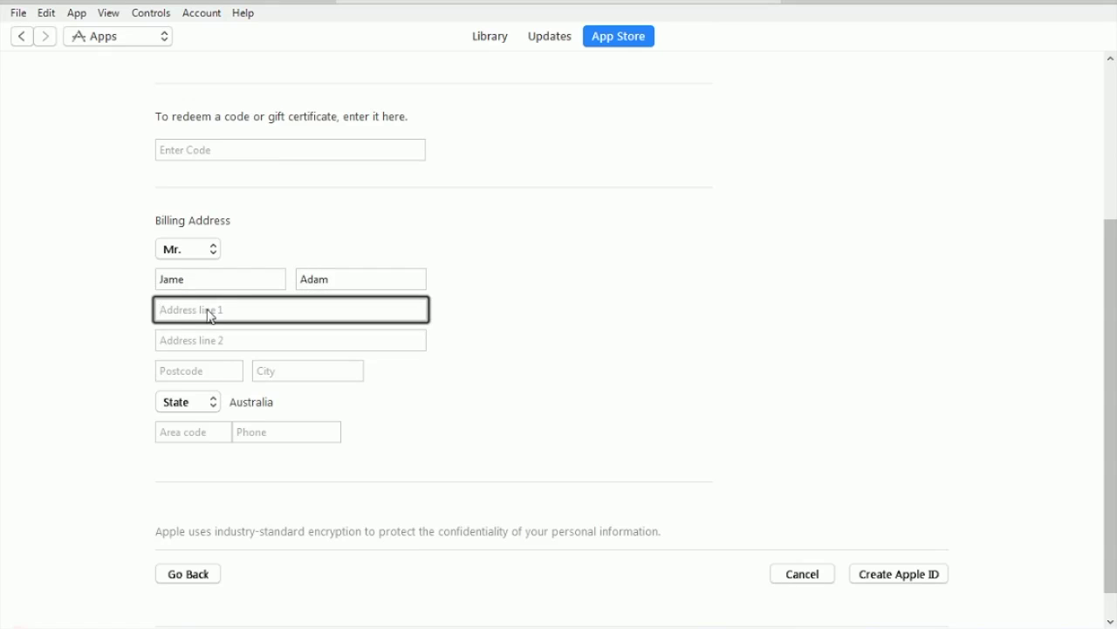
Step: Fill in both billing address lines and choose NSW as the state
text(sydney)
key(Tab)
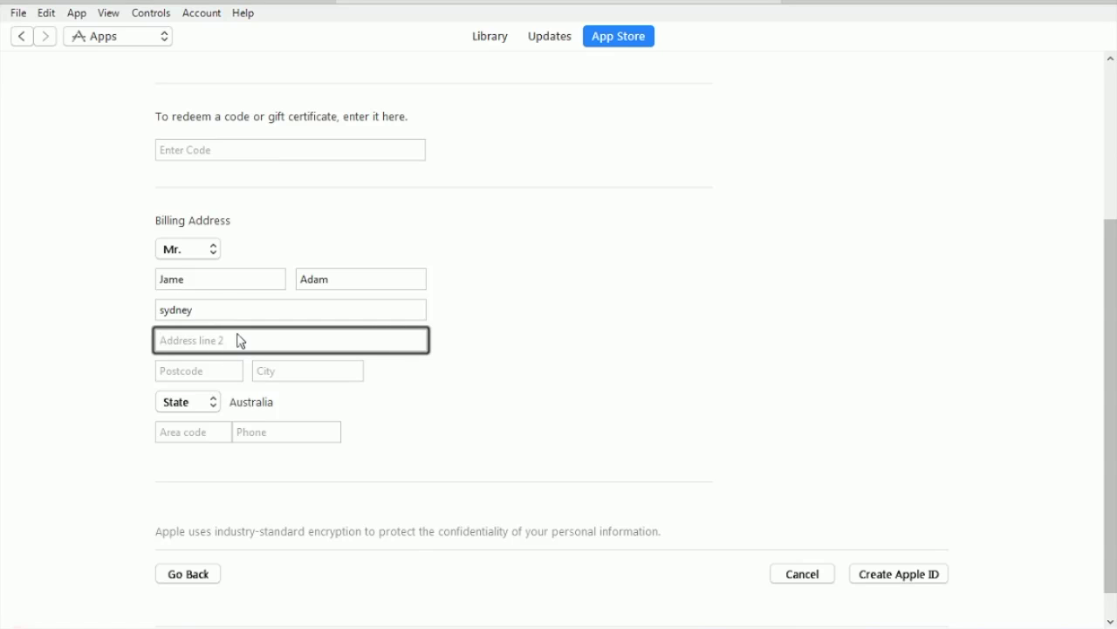
text(New south Wale)
click(207, 374)
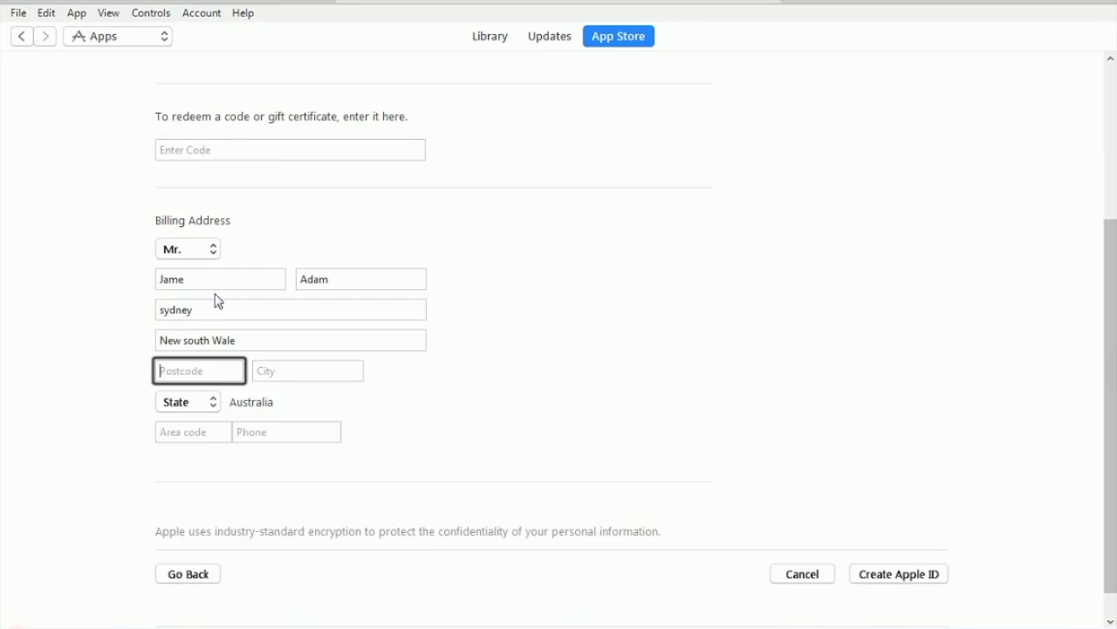
click(202, 404)
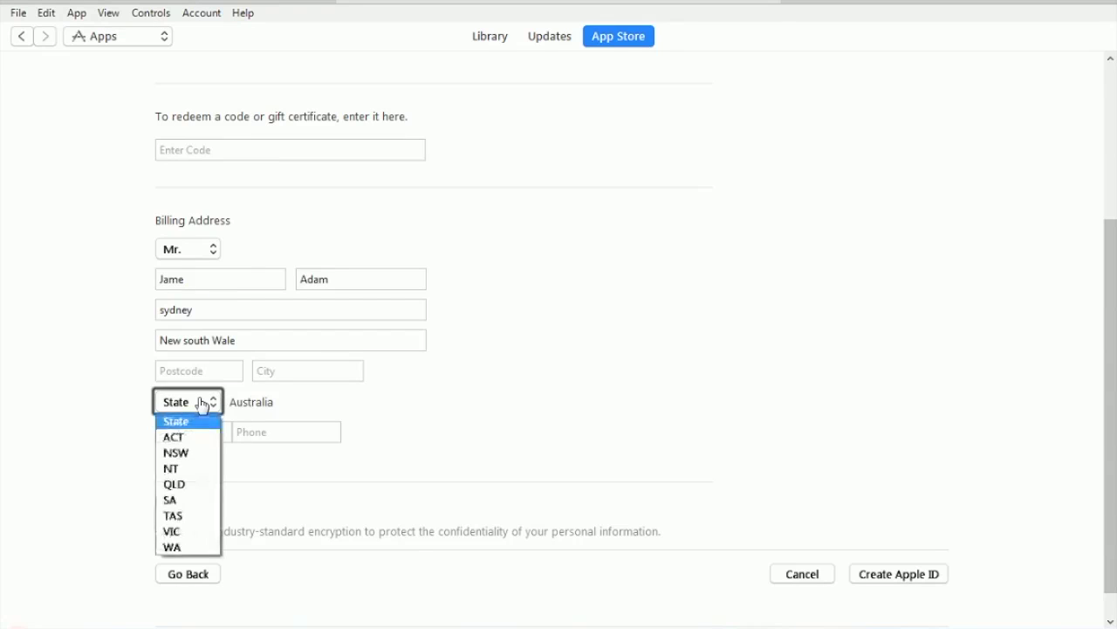
click(189, 454)
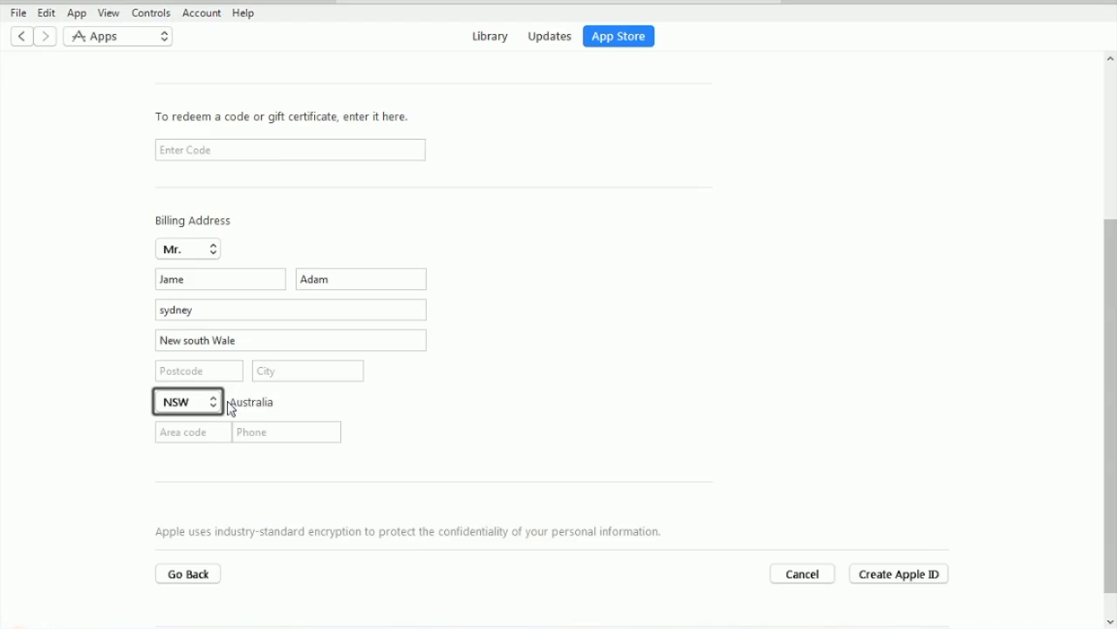
click(210, 370)
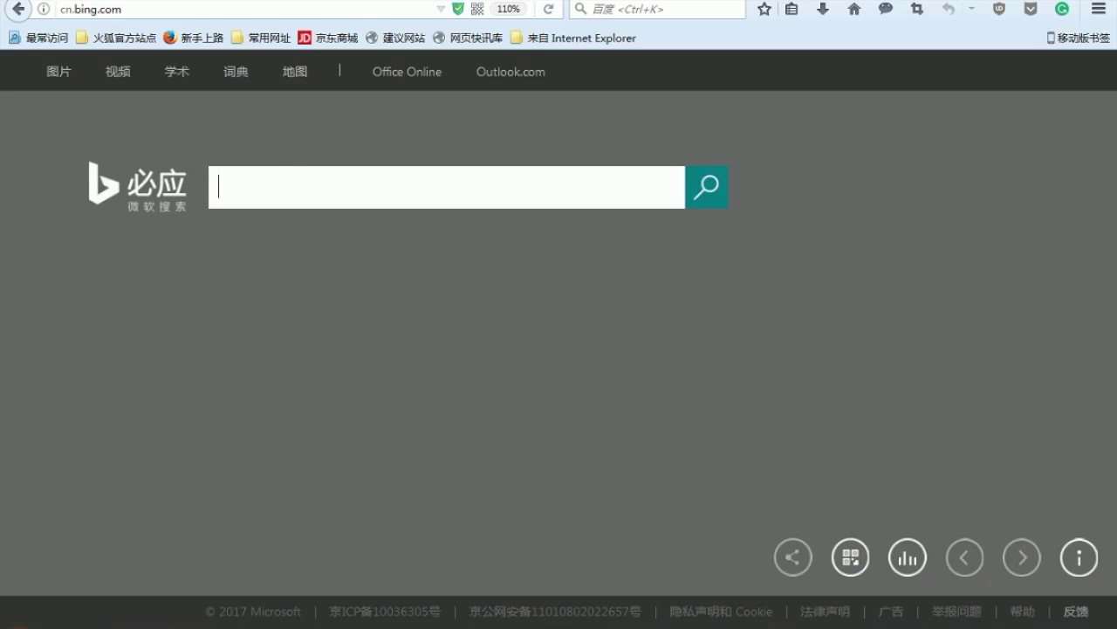
Step: Search Bing for 'new south wales post code', refining to the 'new south wales postcode' query
text(new so)
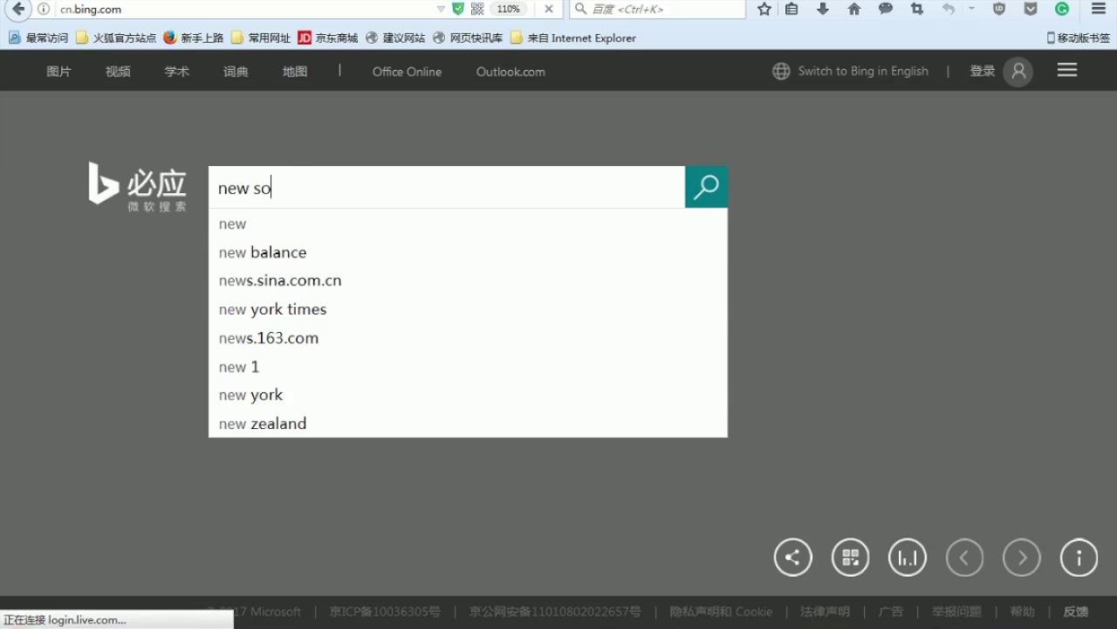
text(ut)
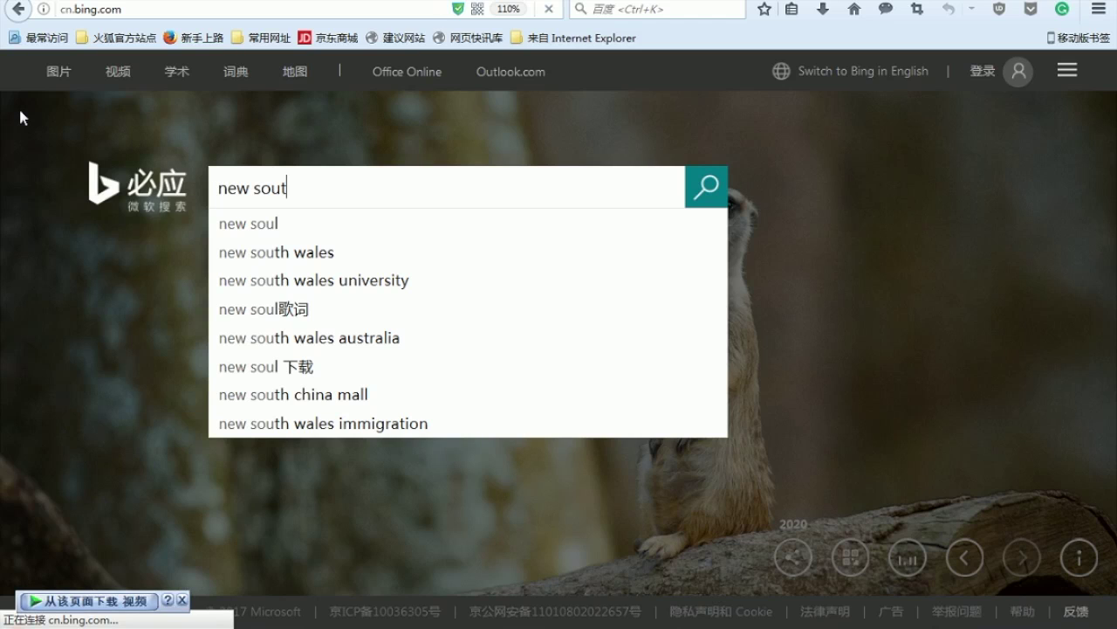
text(h wales post)
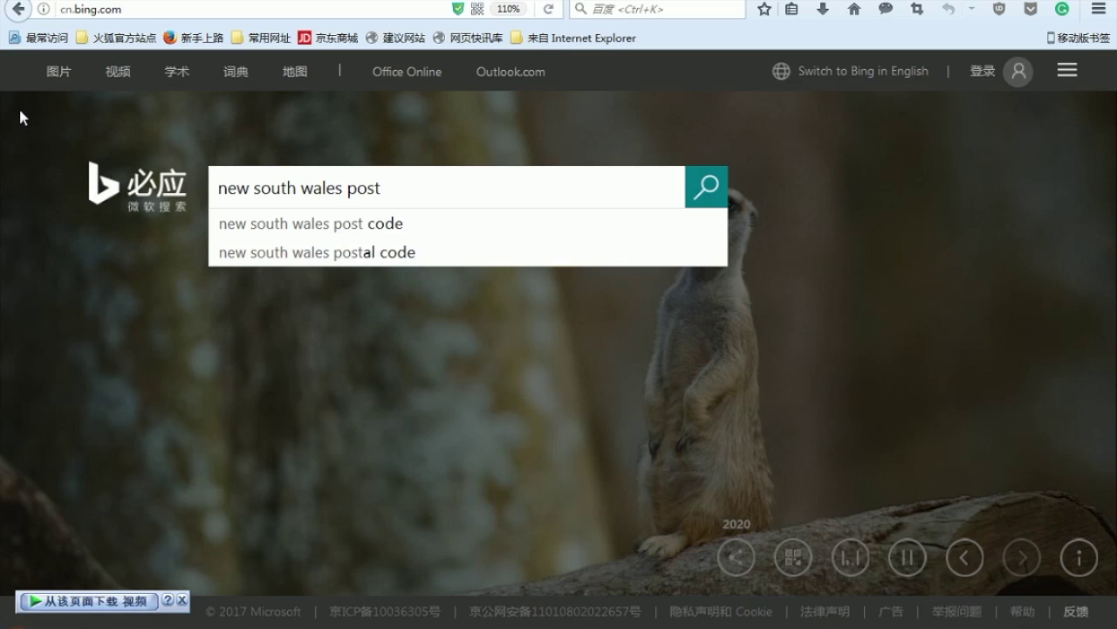
key(Down)
key(Return)
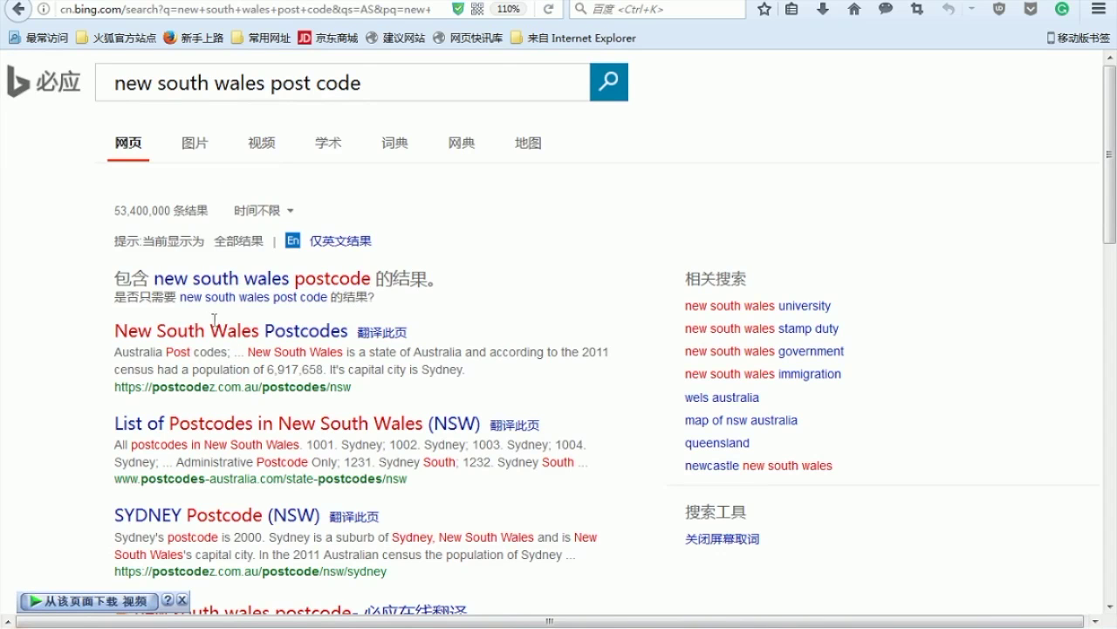
scroll(213, 321, down, 3)
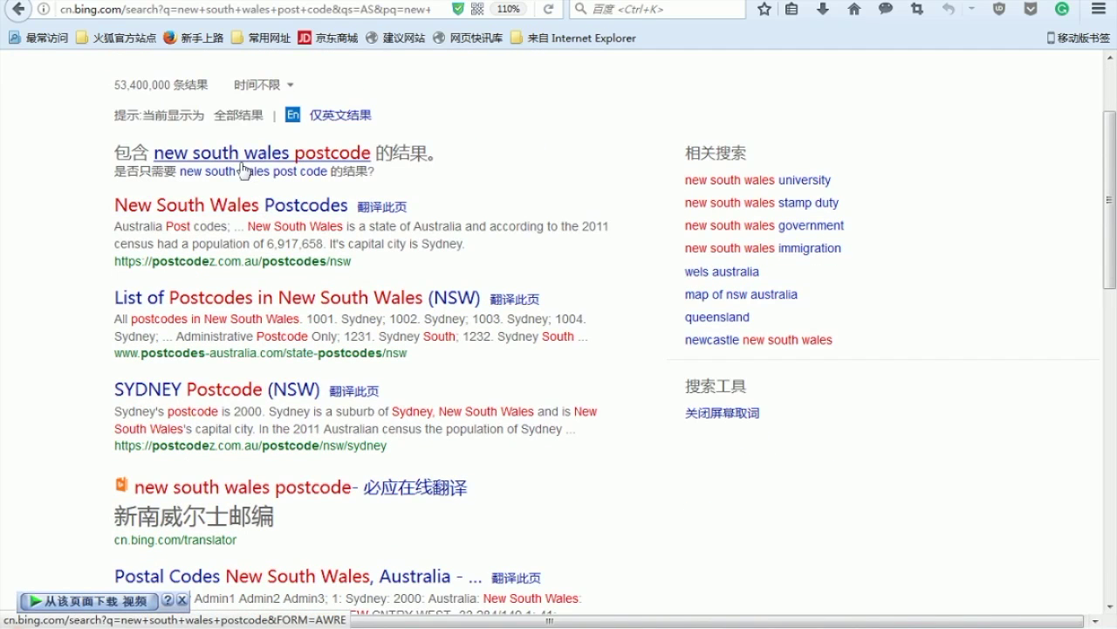
click(157, 154)
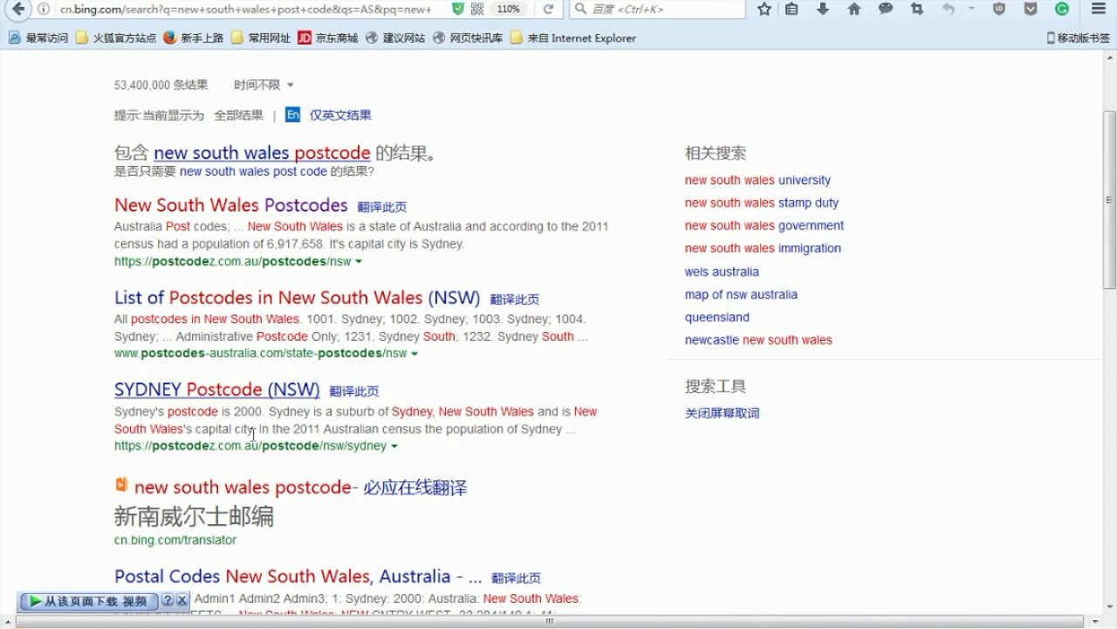
Step: Check the New South Wales Postcodes result and highlight that Sydney's postcode is 2000
mouse_move(227, 427)
click(227, 205)
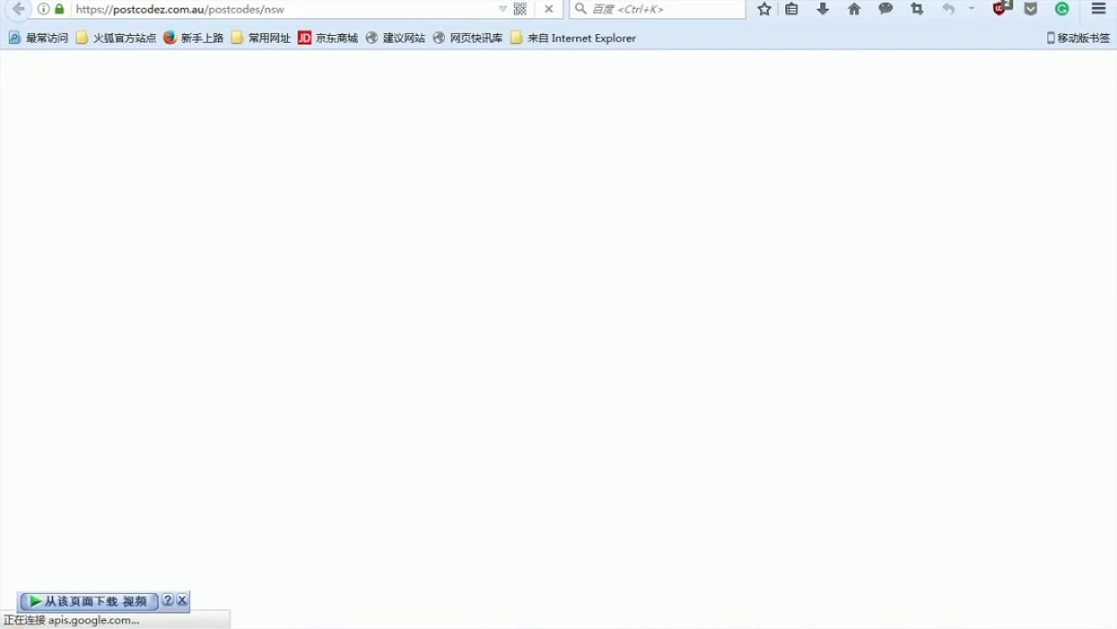
key(alt+Left)
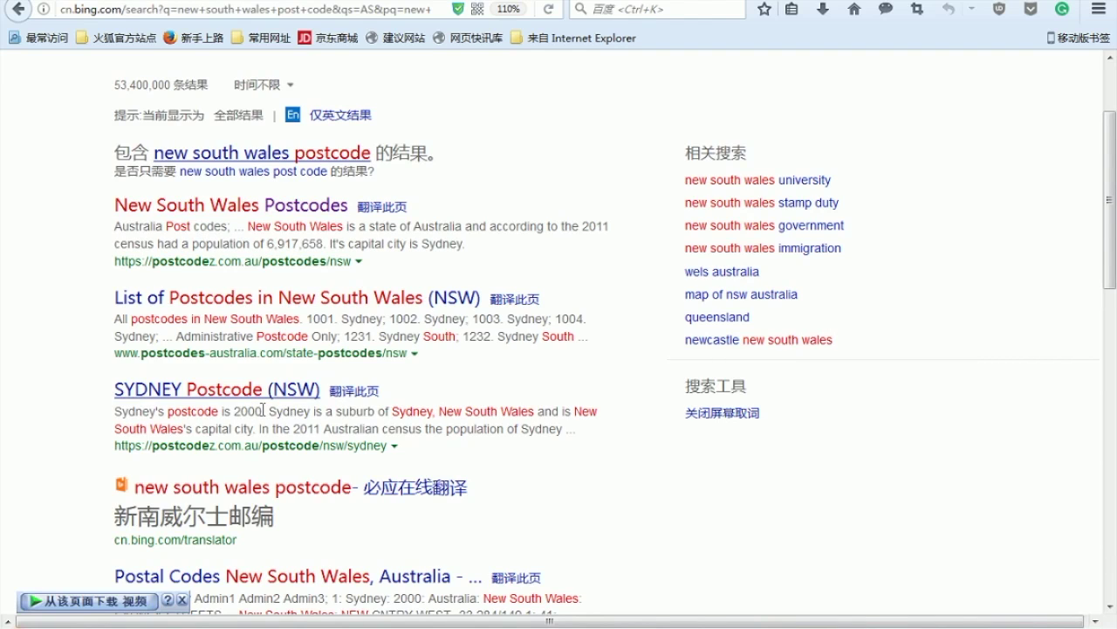
drag(263, 409, 122, 416)
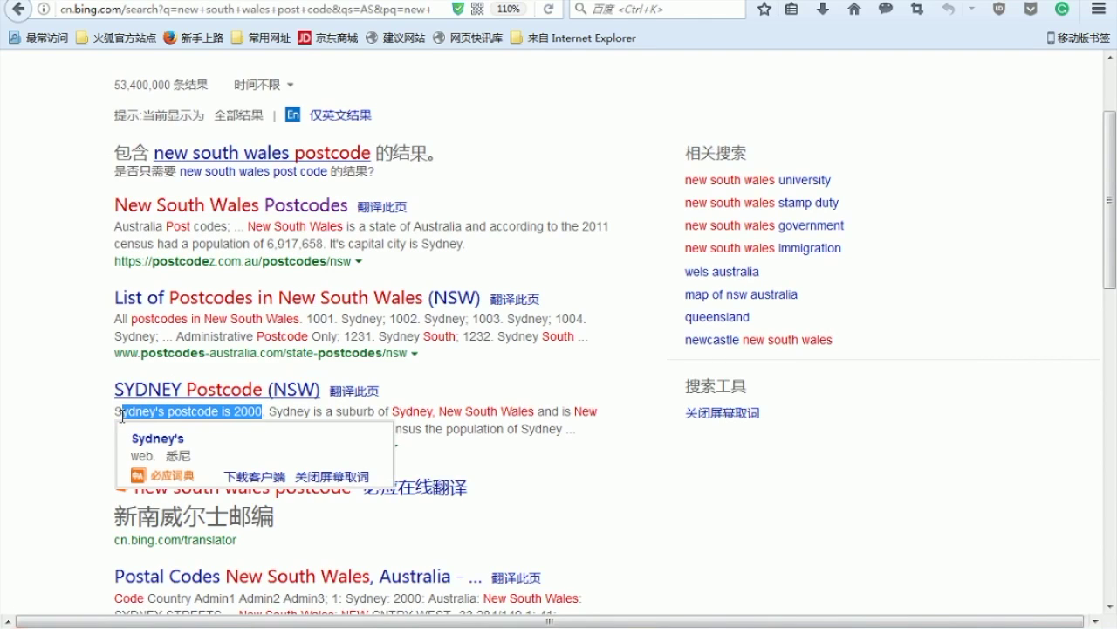
key(alt+Tab)
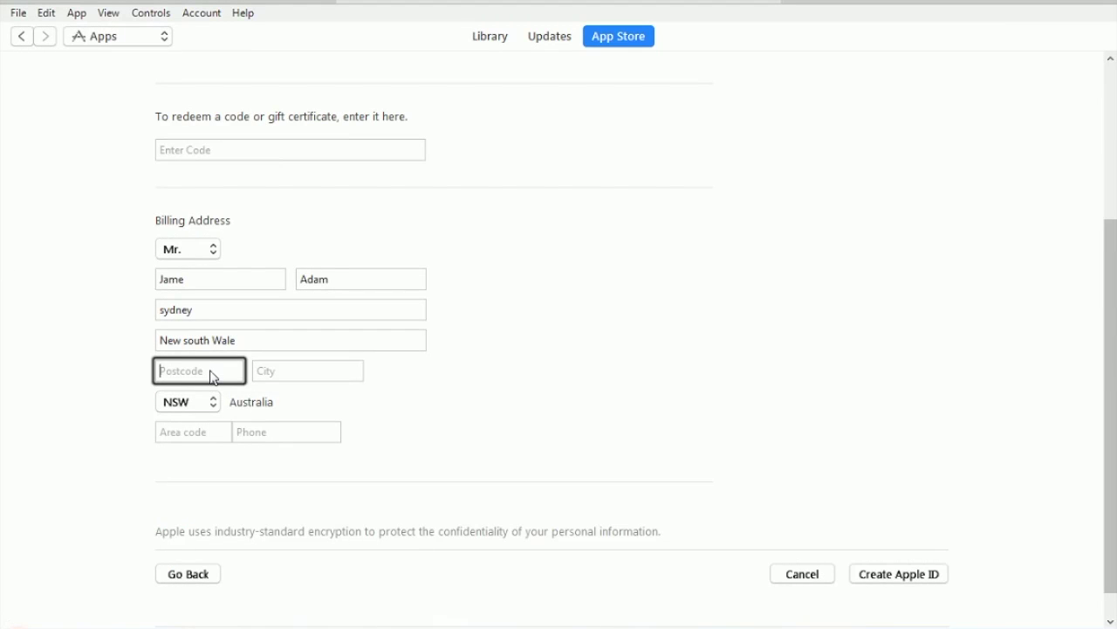
Step: Enter postcode 2000 and city Sydney, leaving the cursor in the area code field
text(2000)
key(Tab)
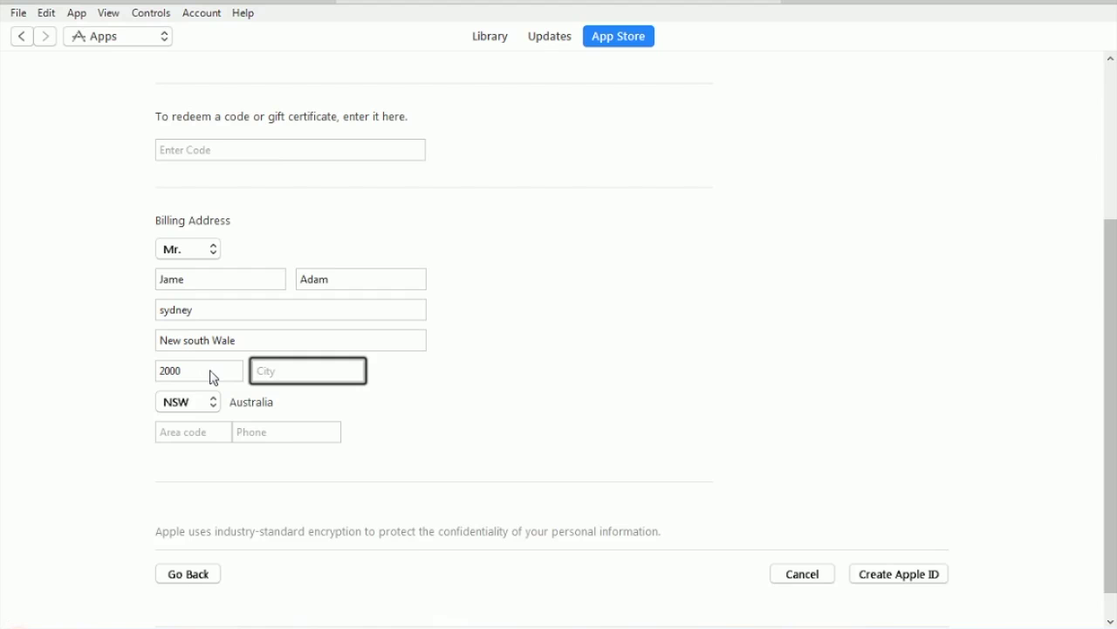
text(Sydney)
key(Tab)
click(185, 436)
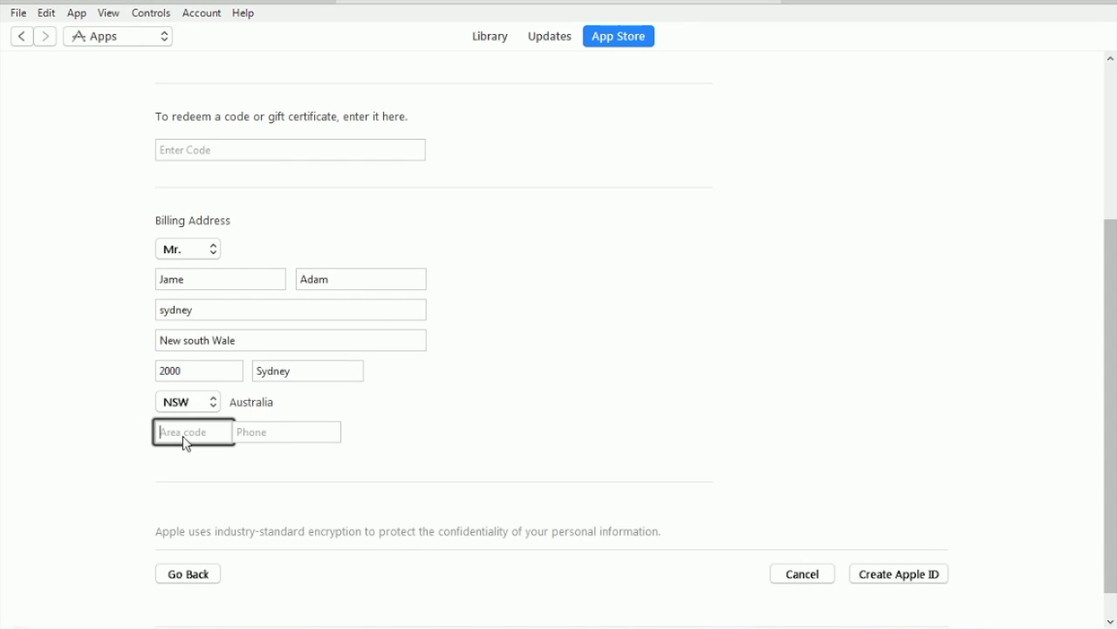
key(alt+Tab)
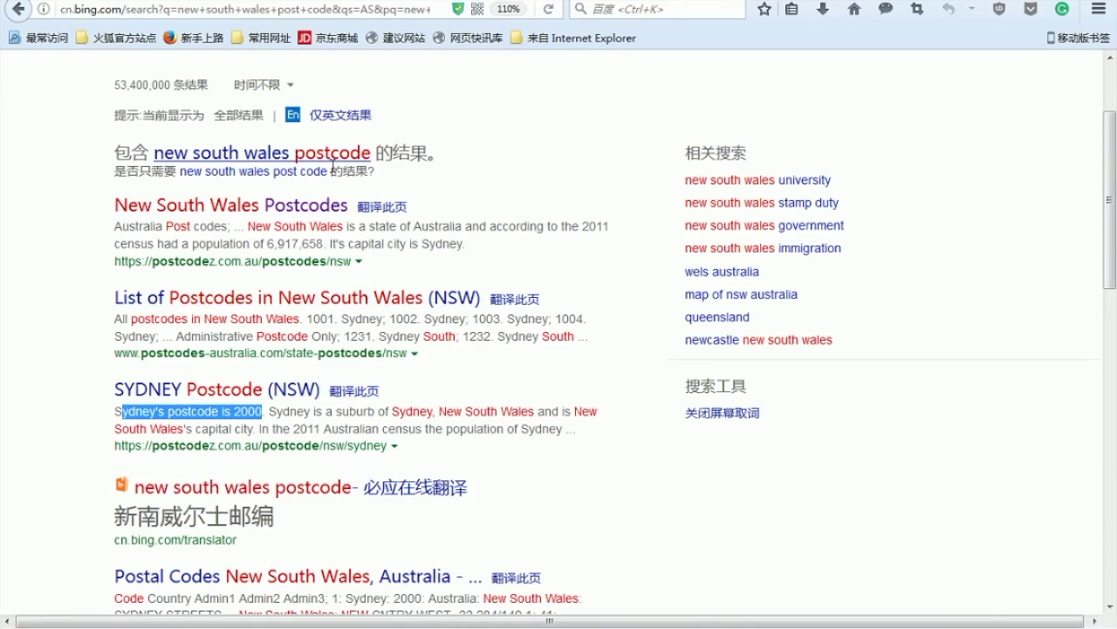
Step: Search Bing for 'australia calling code' and scroll the results to find country code 61
scroll(302, 117, up, 3)
click(395, 84)
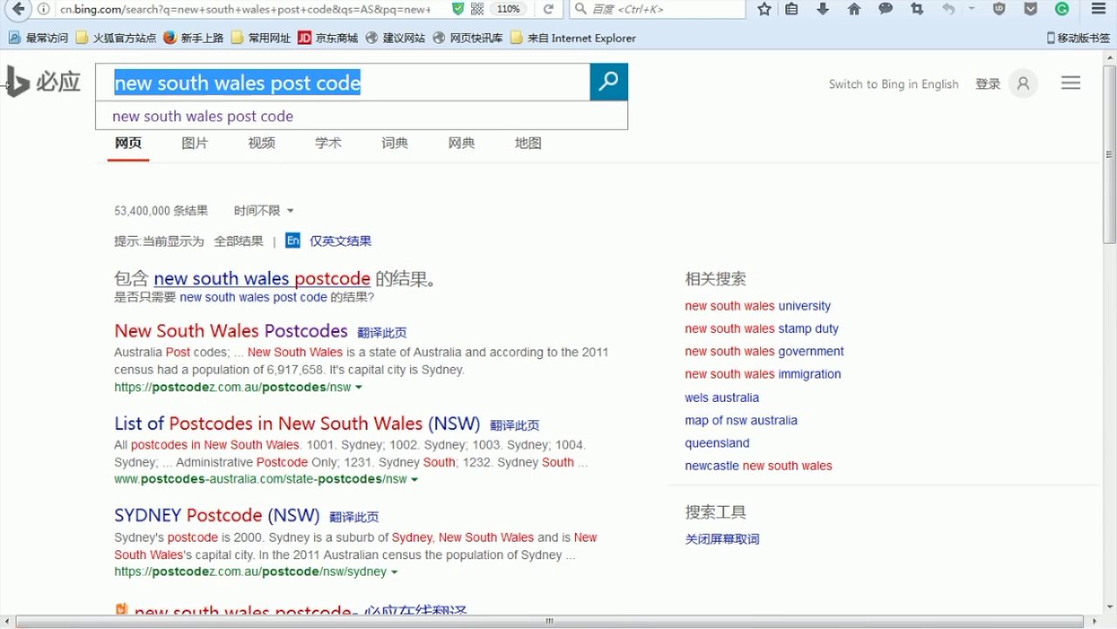
text(astr)
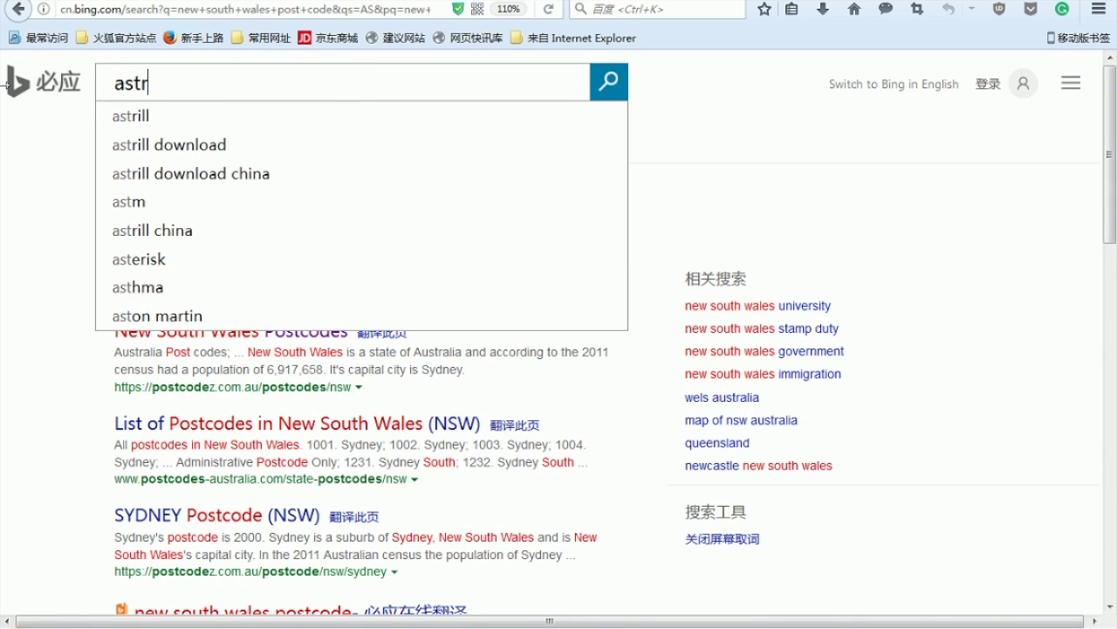
key(BackSpace)
key(BackSpace)
key(BackSpace)
text(ustra)
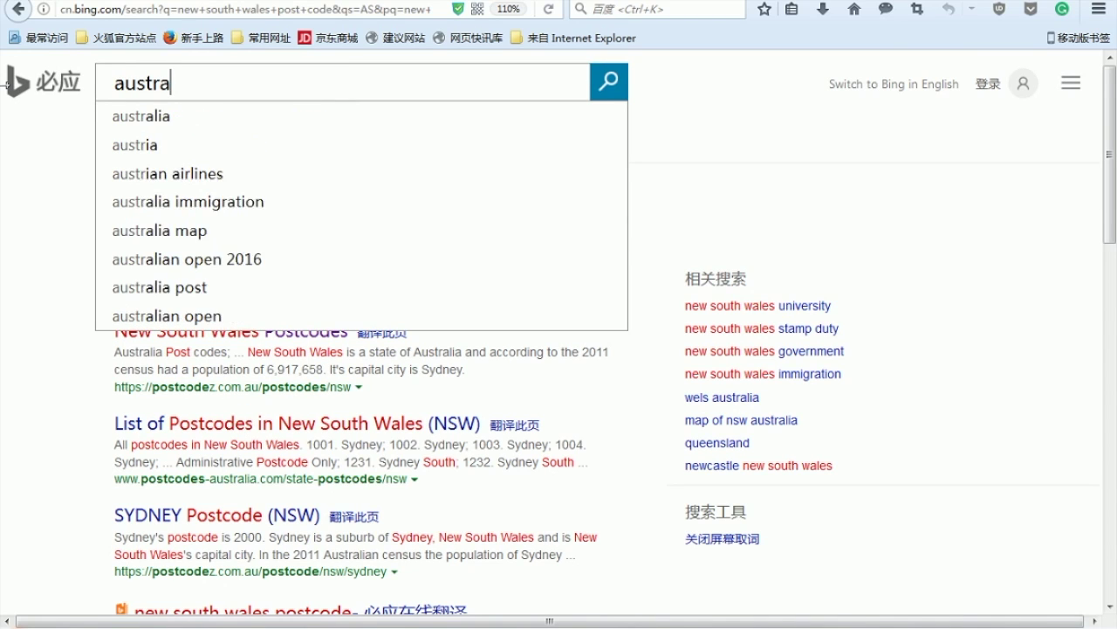
key(Down)
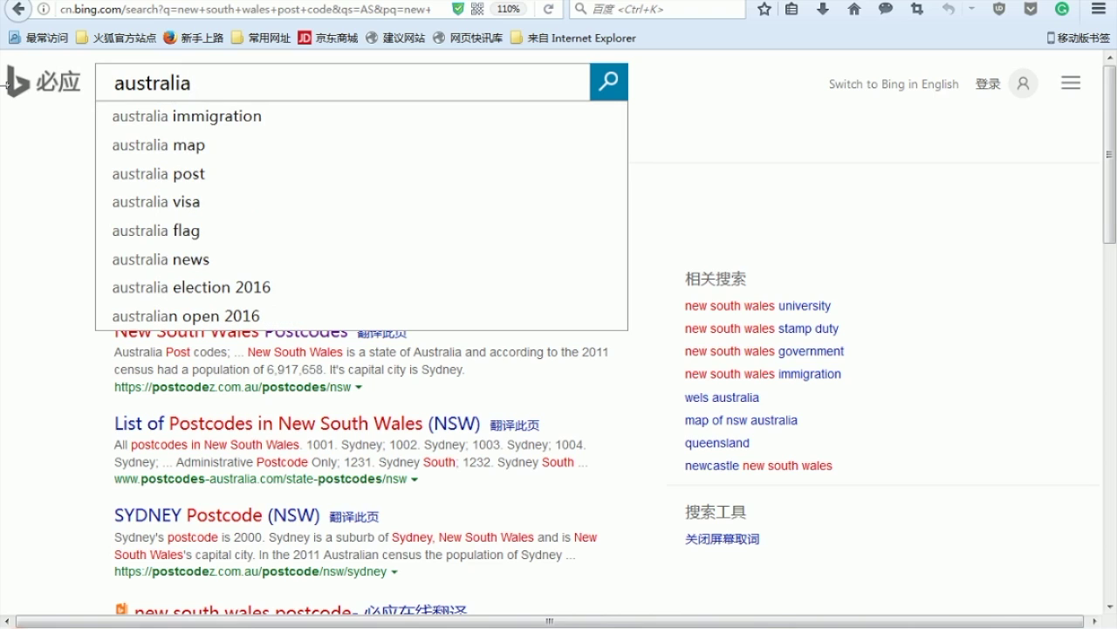
text(call)
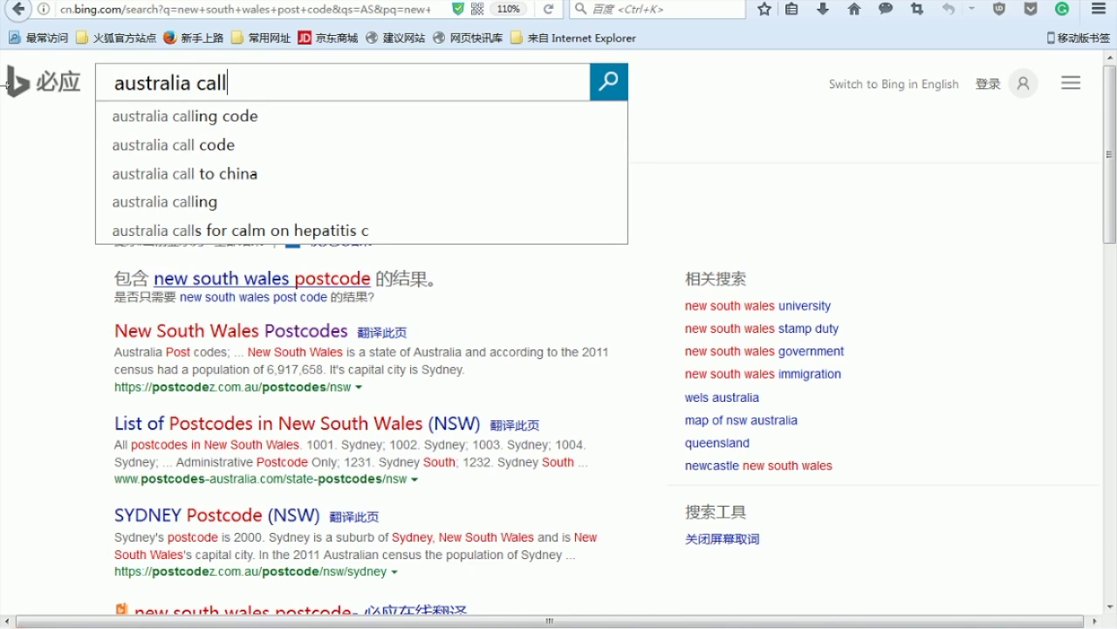
key(Down)
key(Return)
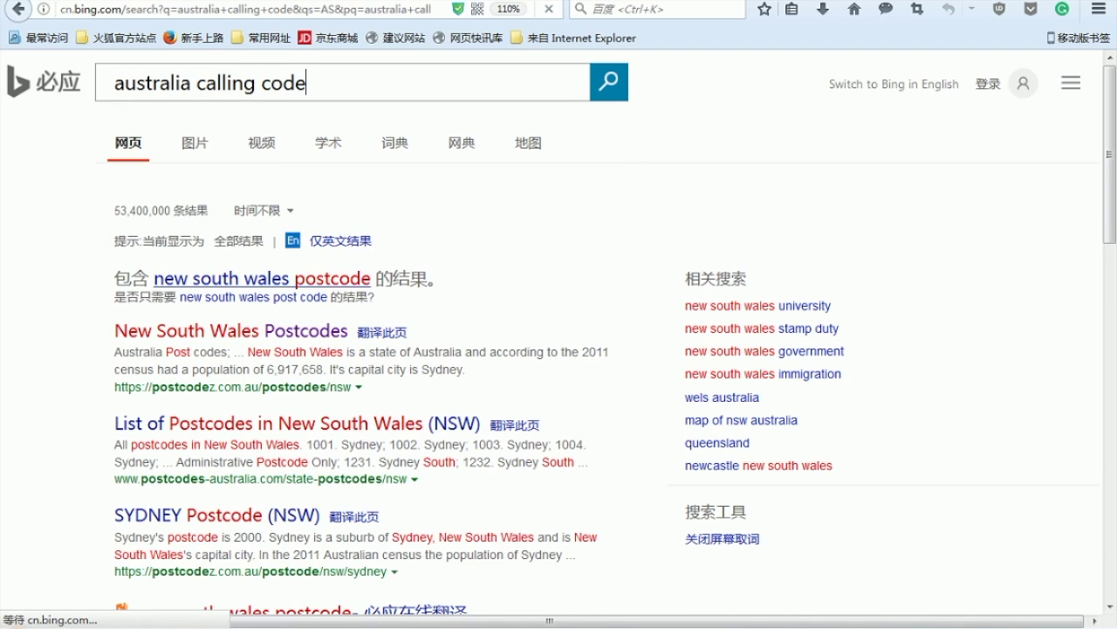
scroll(127, 303, down, 2)
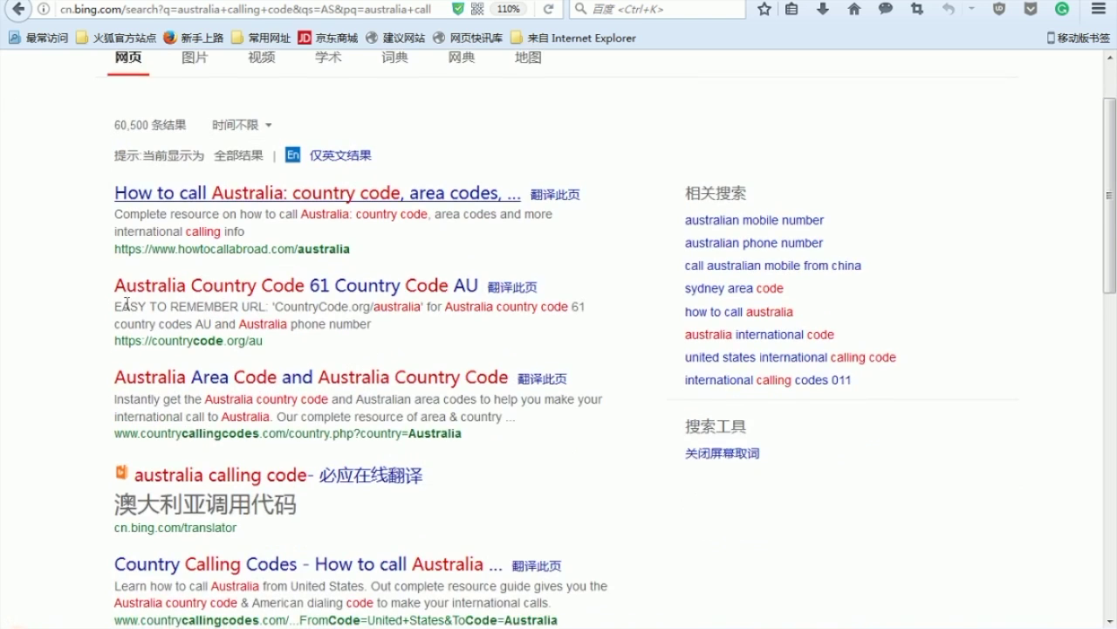
scroll(336, 417, down, 3)
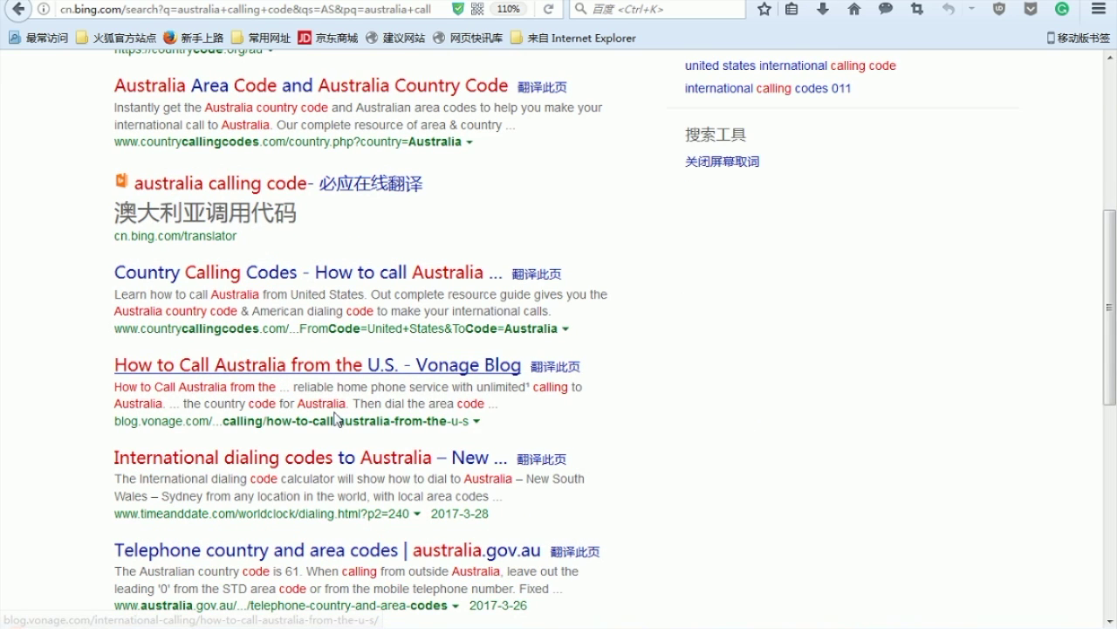
scroll(336, 418, down, 3)
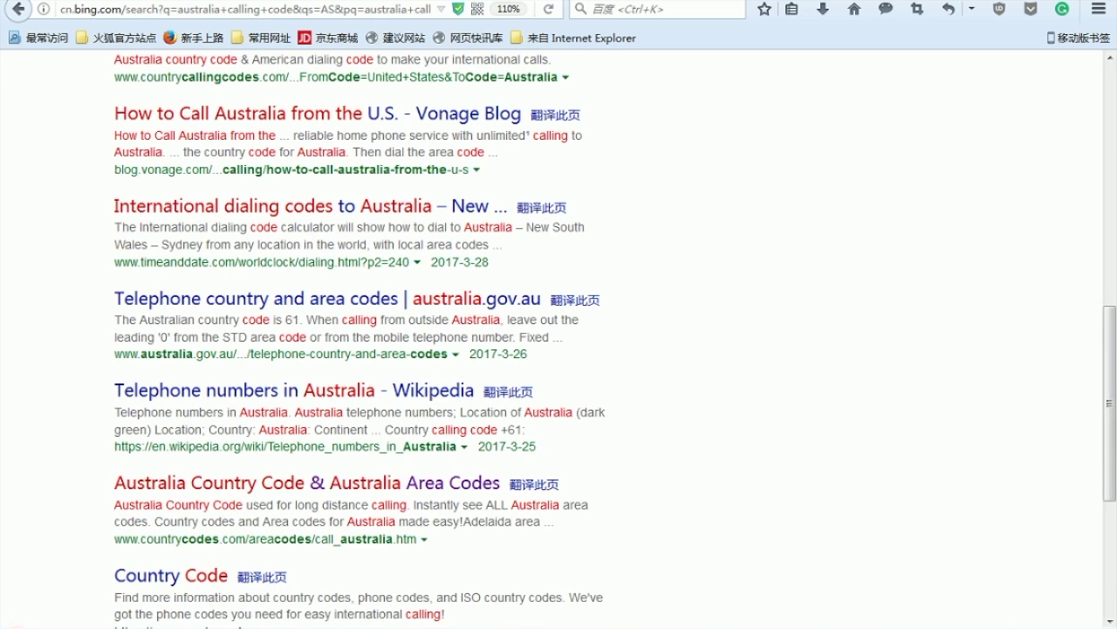
scroll(262, 271, up, 6)
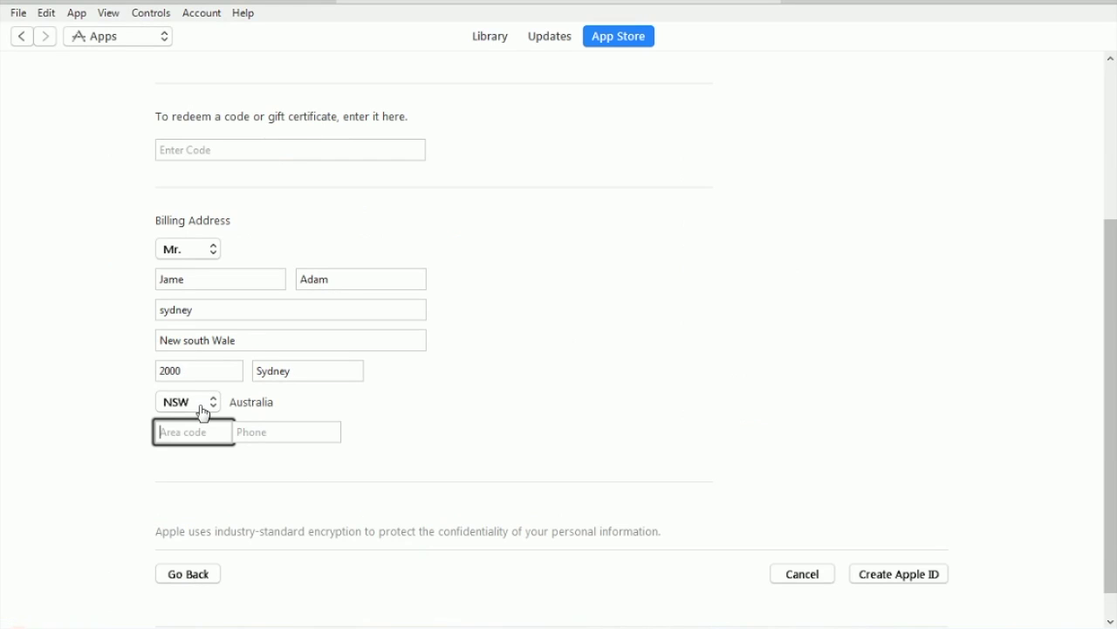
Step: Enter area code 61 and the phone number, then submit with Create Apple ID
text(61)
key(Tab)
text(1)
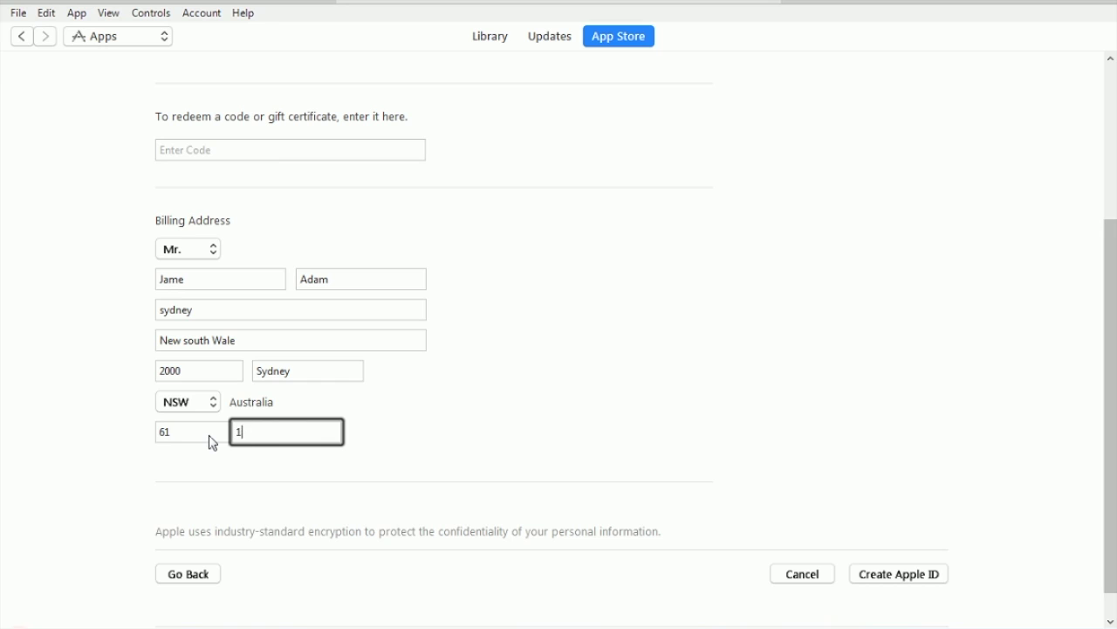
text(23456789)
click(372, 237)
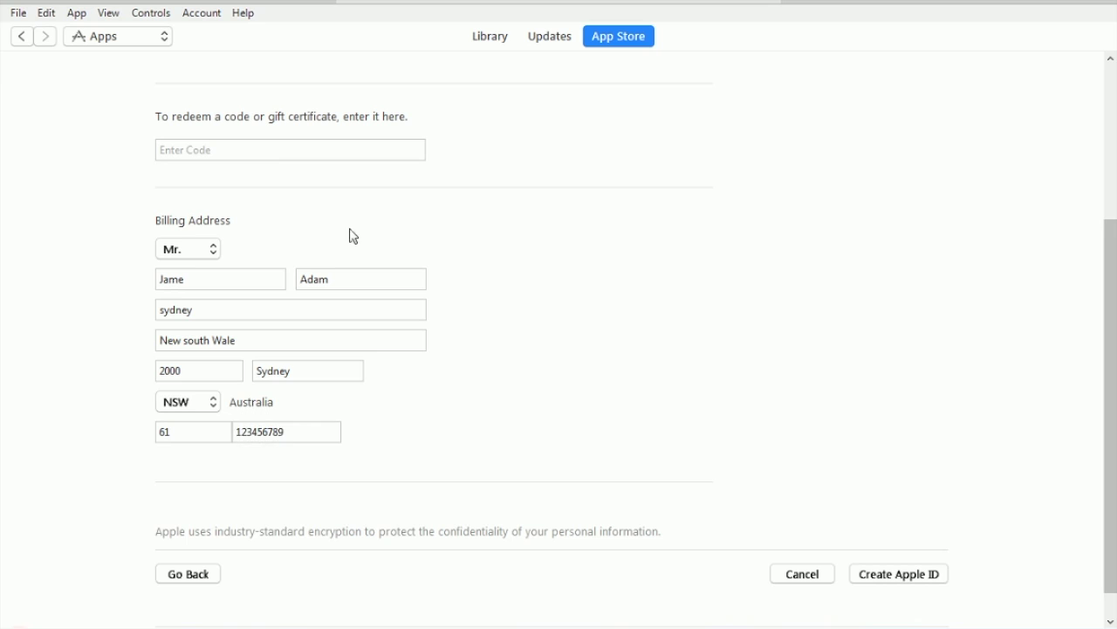
click(906, 583)
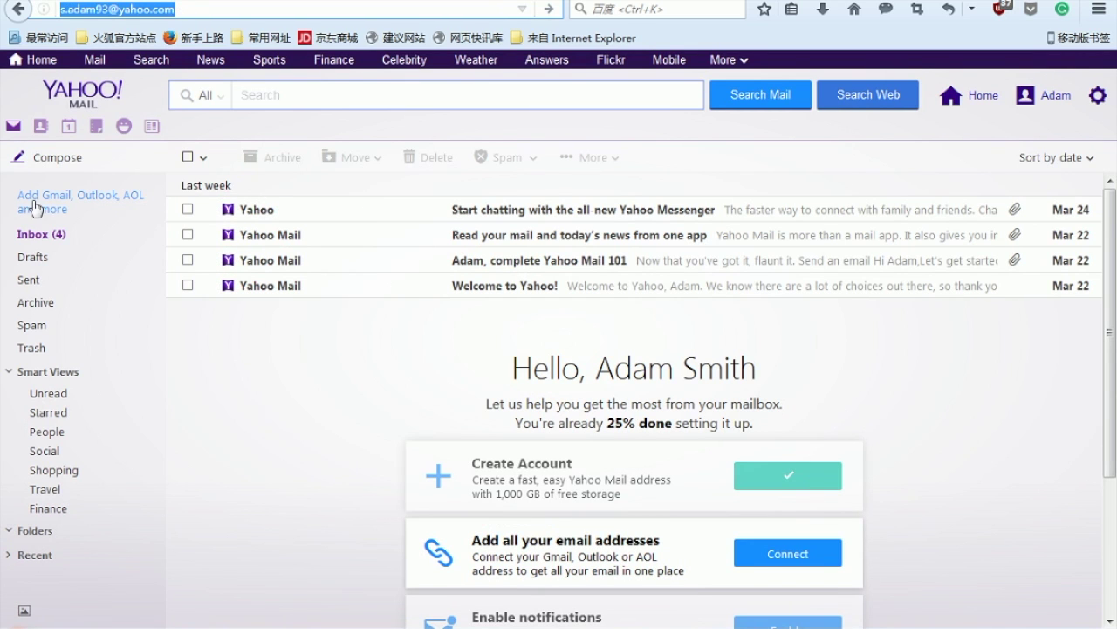
Step: Refresh the Yahoo inbox and read Apple's 'Verify your Apple ID' email
click(37, 241)
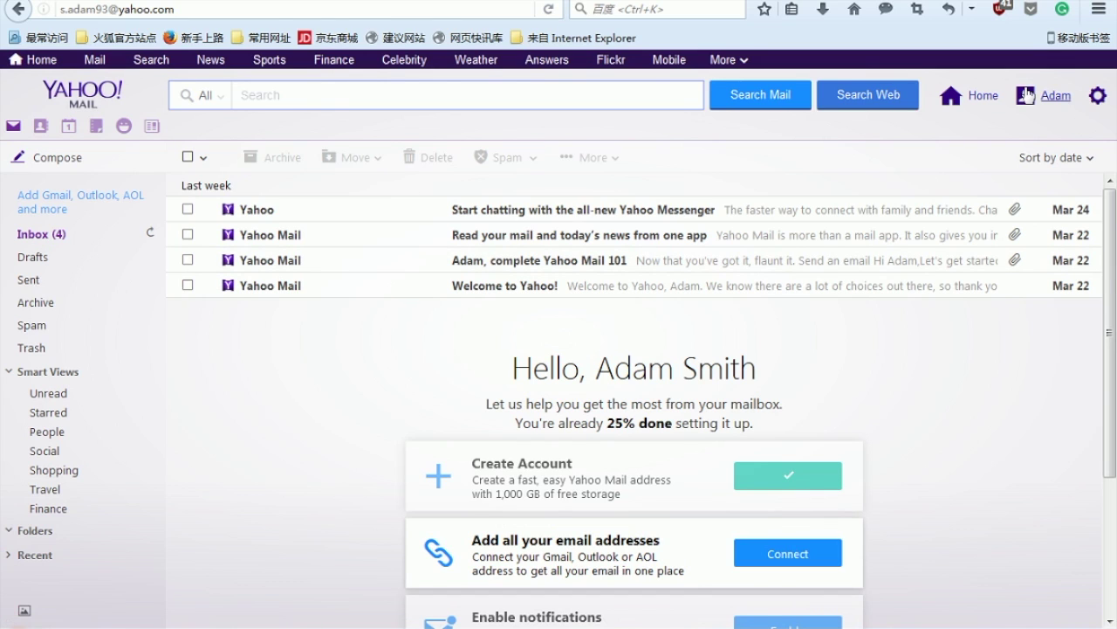
click(151, 236)
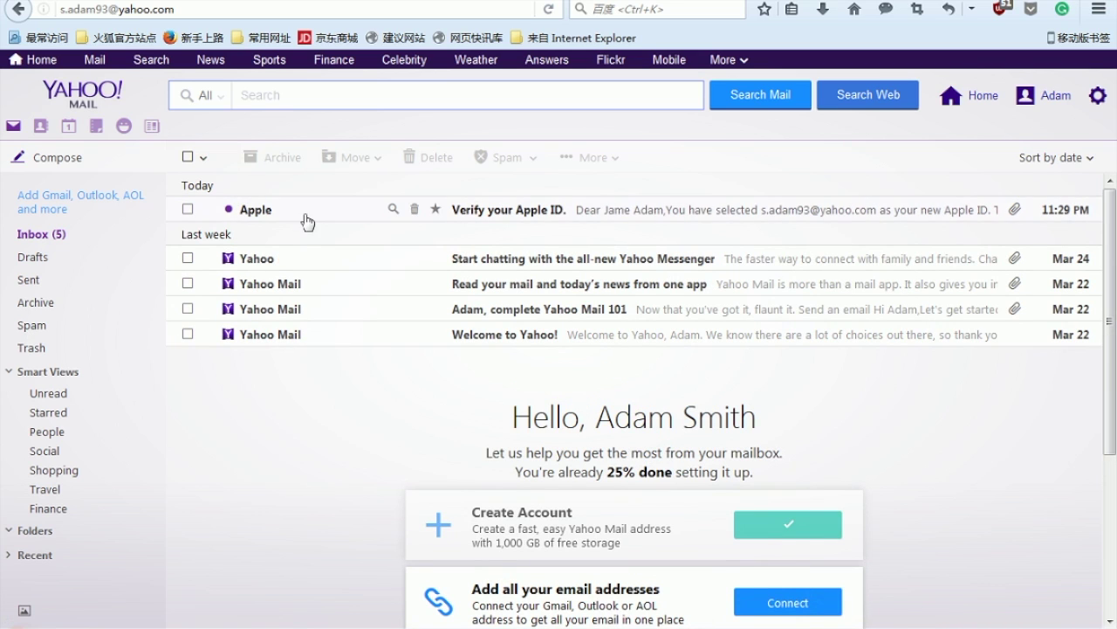
click(570, 214)
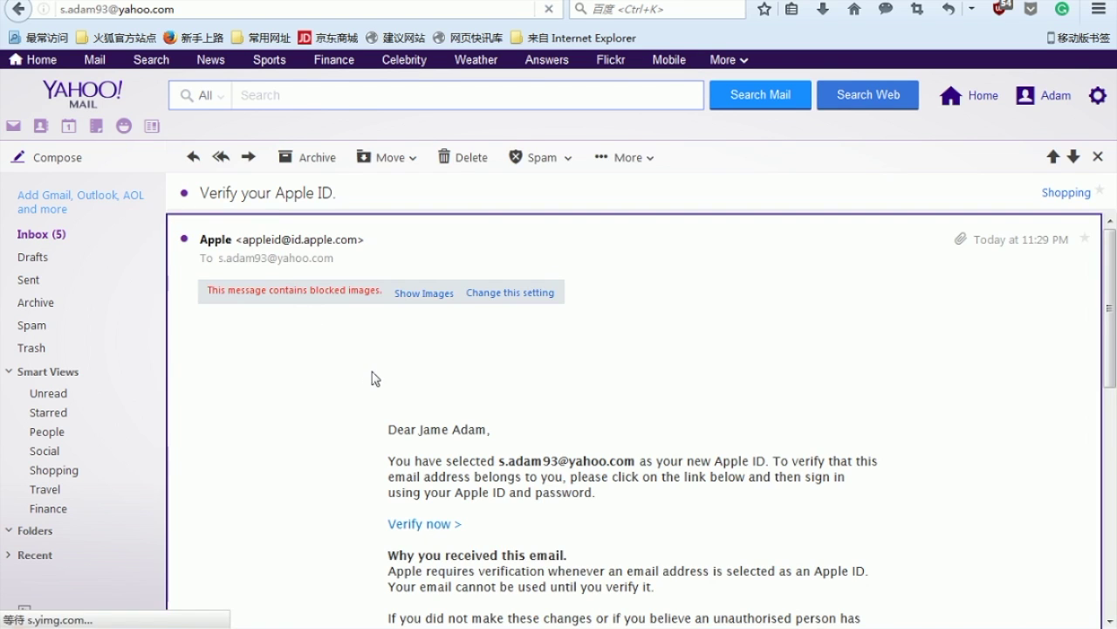
scroll(377, 379, down, 5)
scroll(479, 374, up, 3)
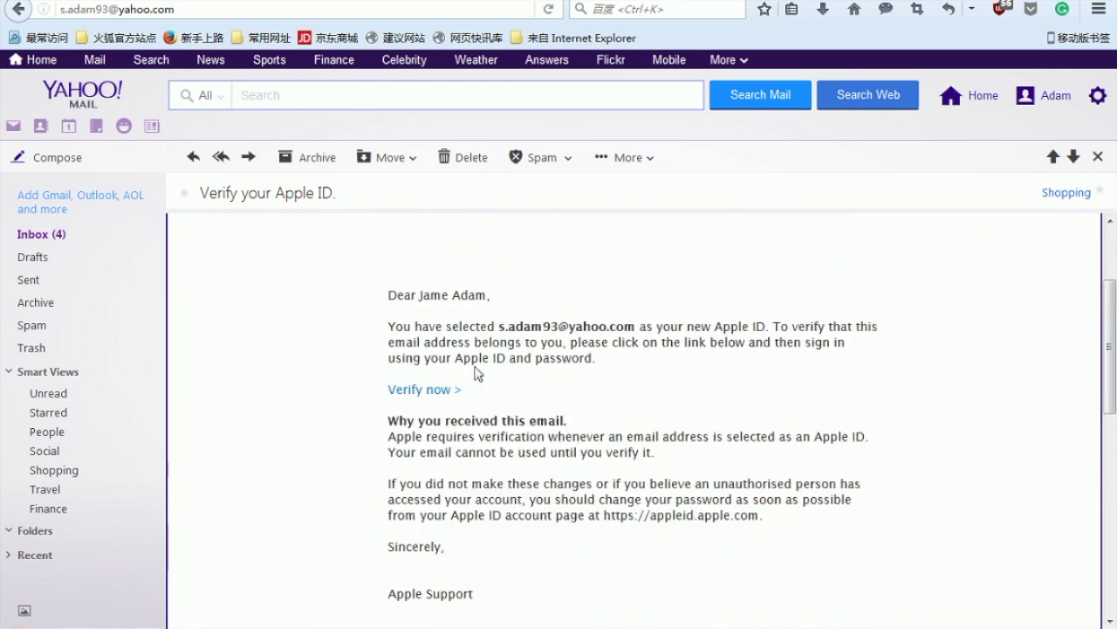
scroll(478, 373, up, 1)
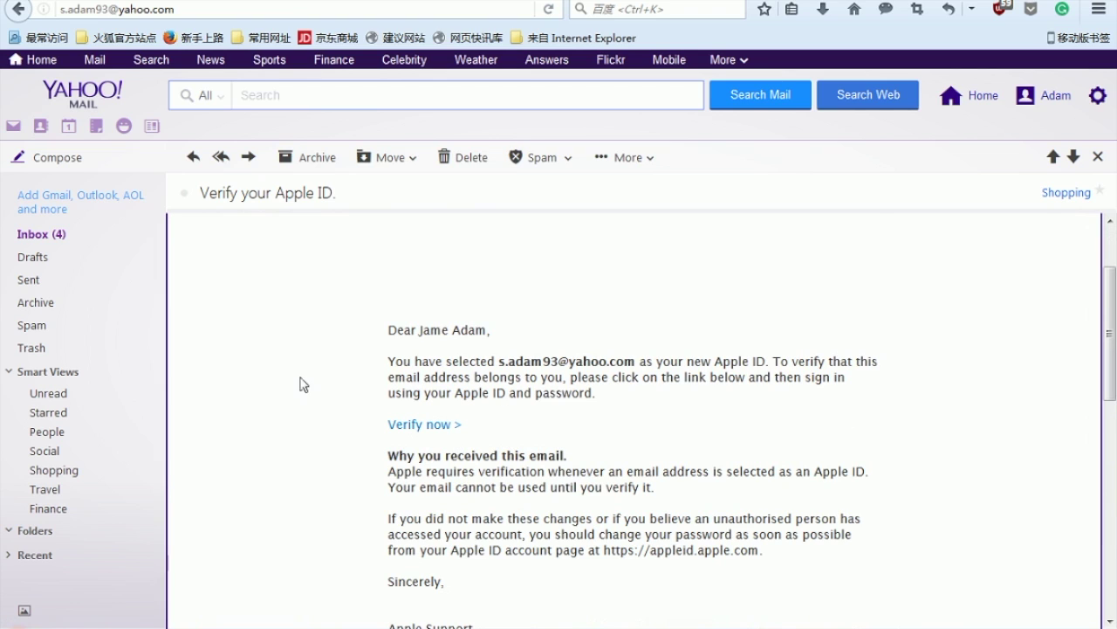
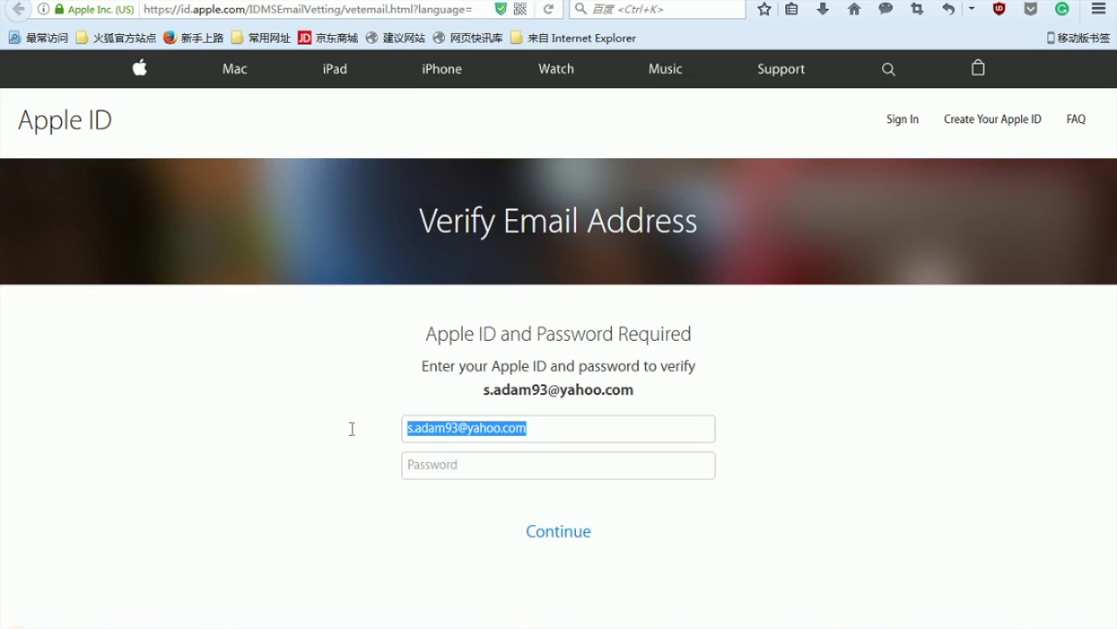
Step: Submit the Apple ID password to verify the email and save the login in Firefox
click(456, 458)
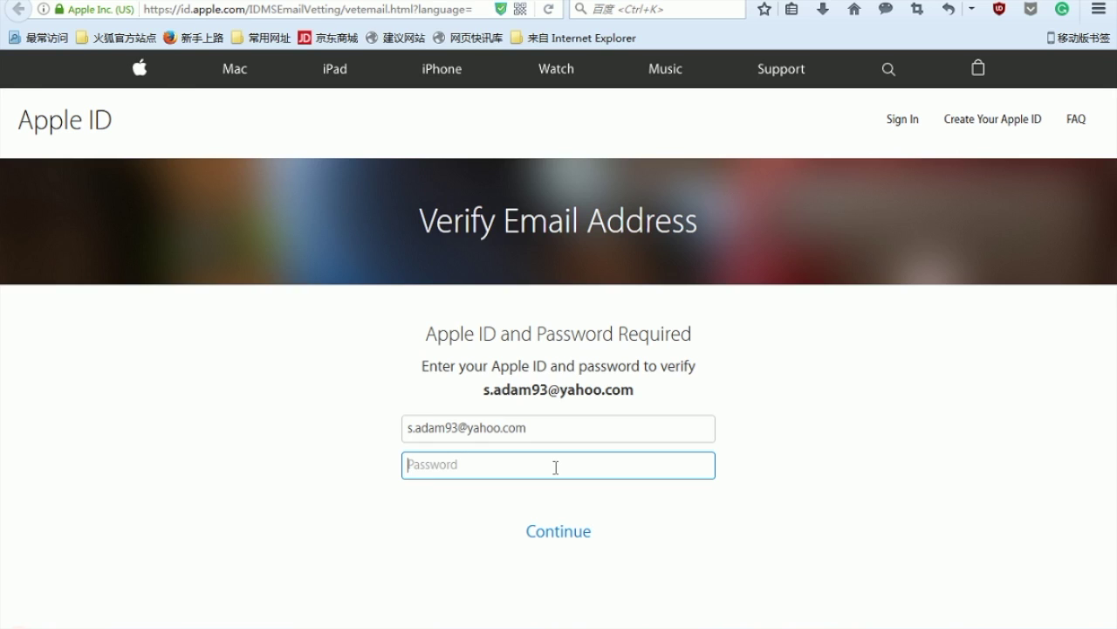
text(************)
click(556, 533)
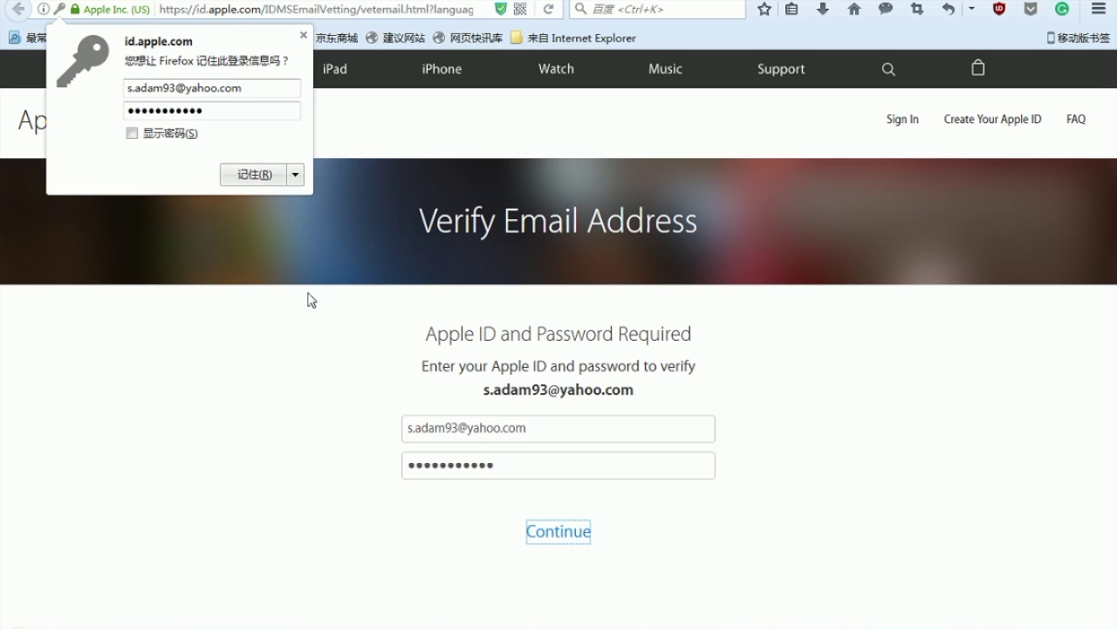
click(259, 176)
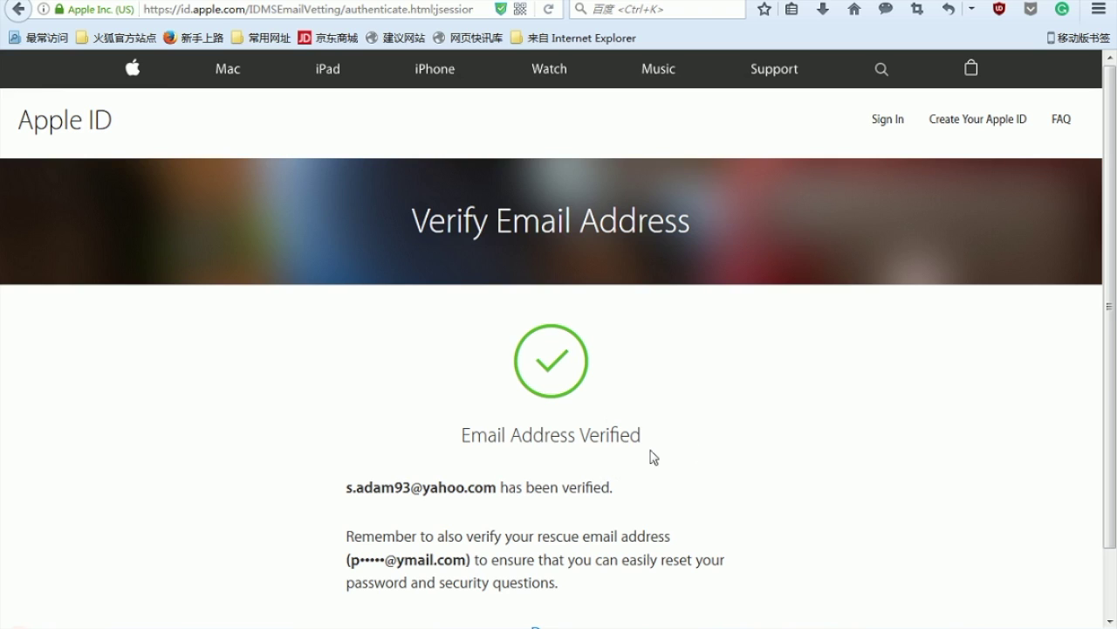
Step: Confirm Done on the Email Address Verified page to reach the iTunes download page
scroll(617, 459, down, 2)
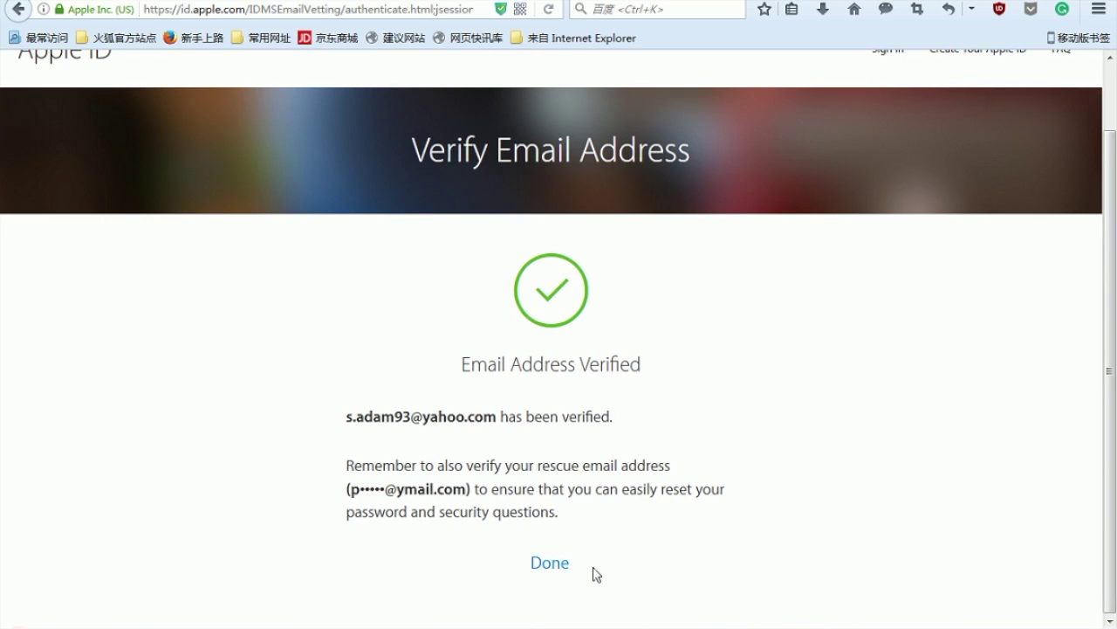
click(544, 568)
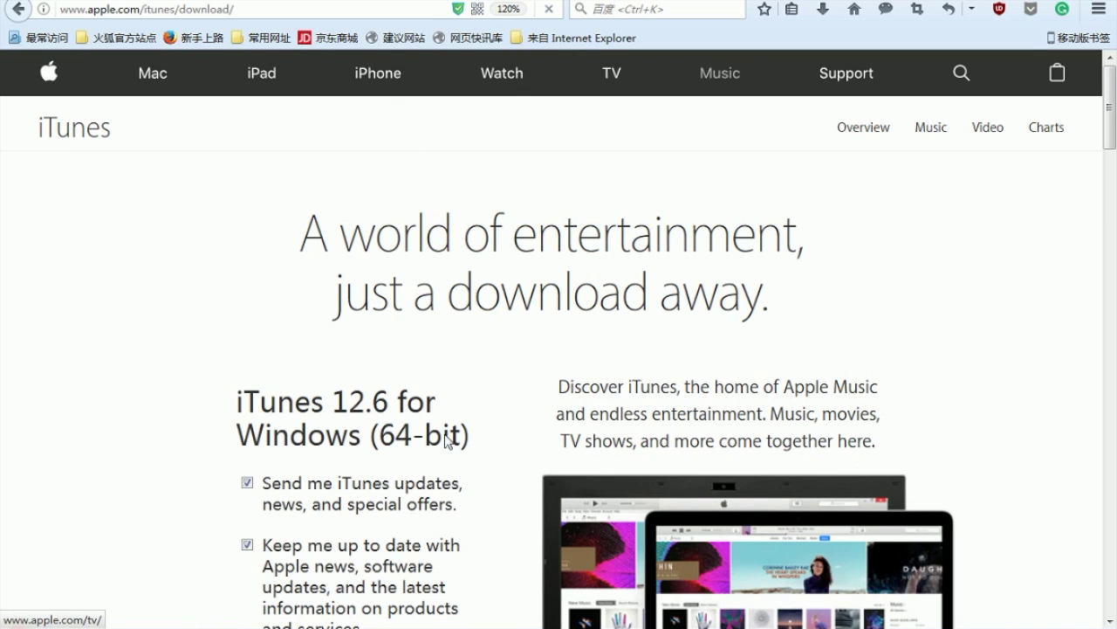
Step: Scroll through the iTunes 12.6 for Windows (64-bit) download page
scroll(408, 454, down, 5)
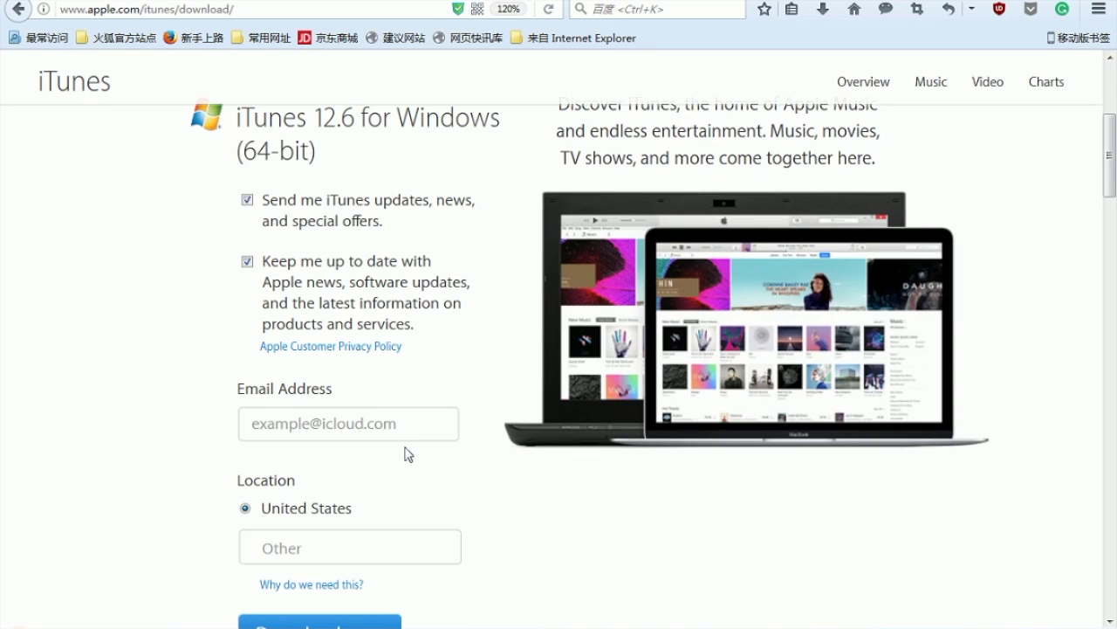
scroll(480, 424, down, 3)
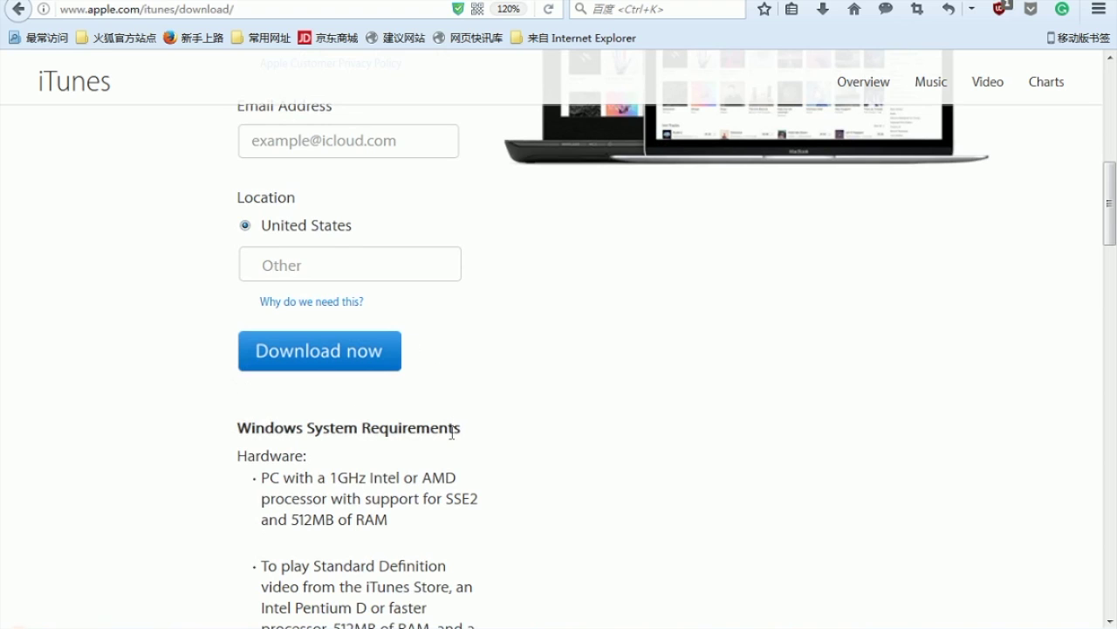
scroll(631, 547, up, 3)
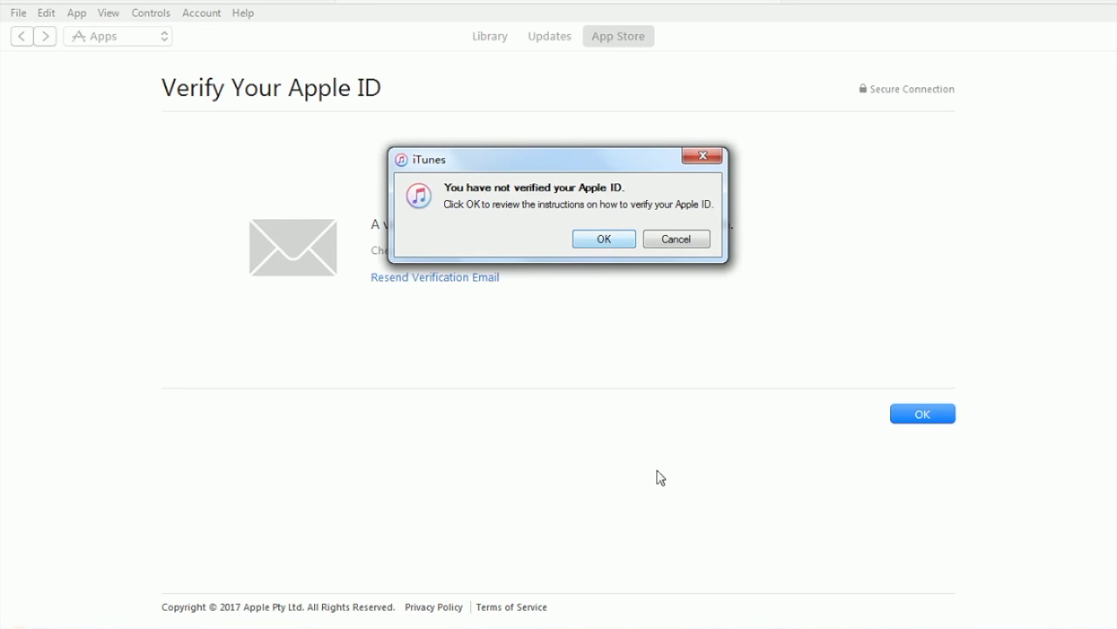
Step: Dismiss the 'not verified' alert and close the Verify Your Apple ID page
click(703, 242)
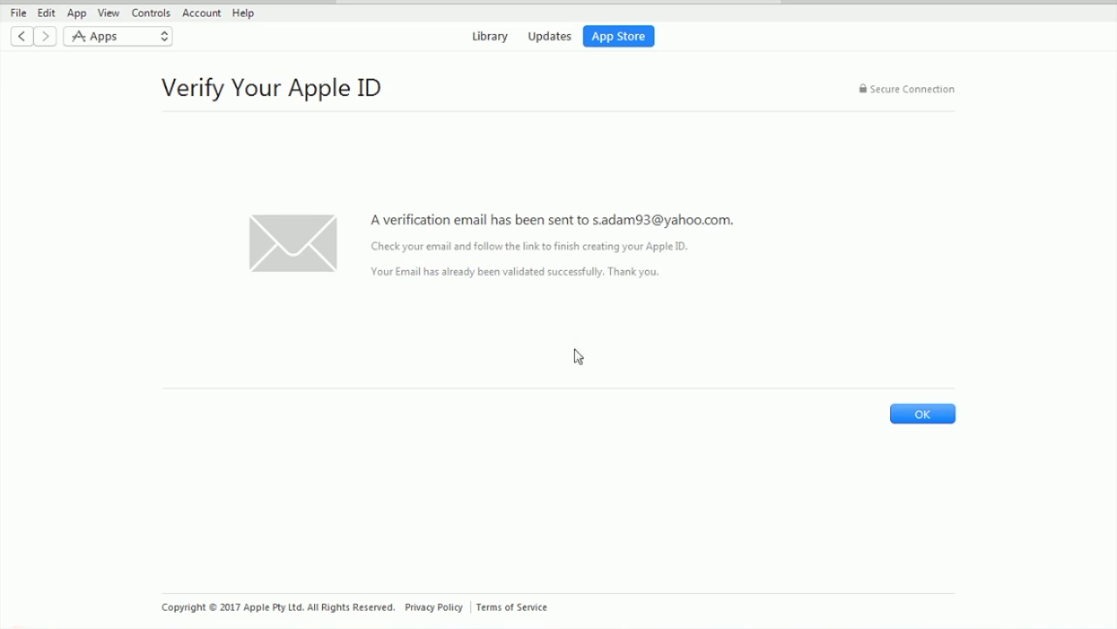
click(892, 406)
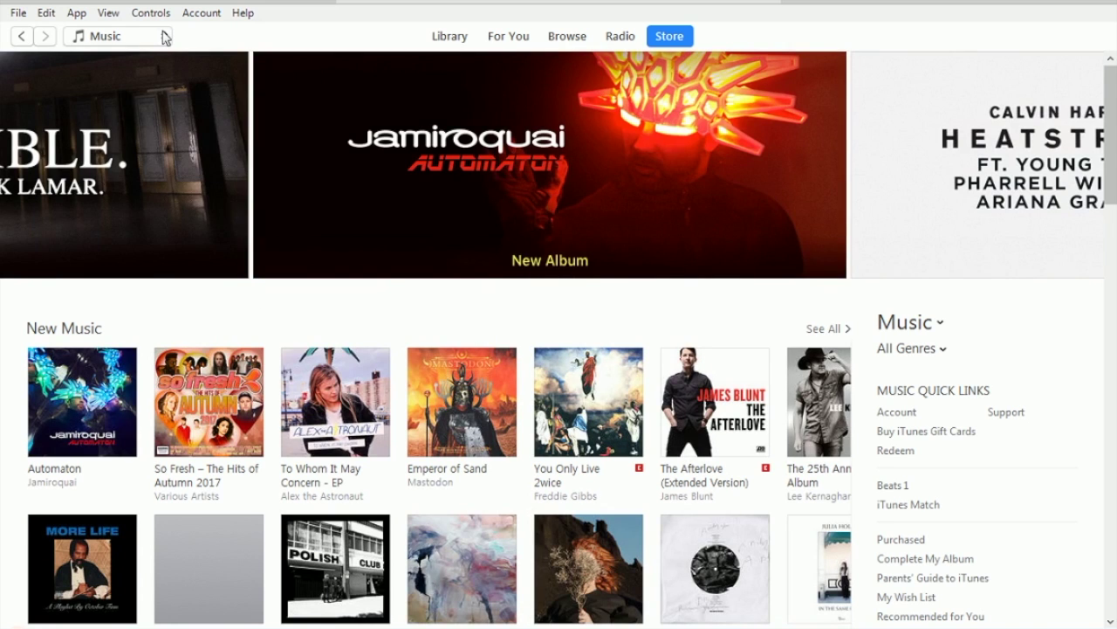
Step: Switch the Store to Apps and open WWE Champions – NEW Puzzle RPG from Trending apps and games
click(165, 37)
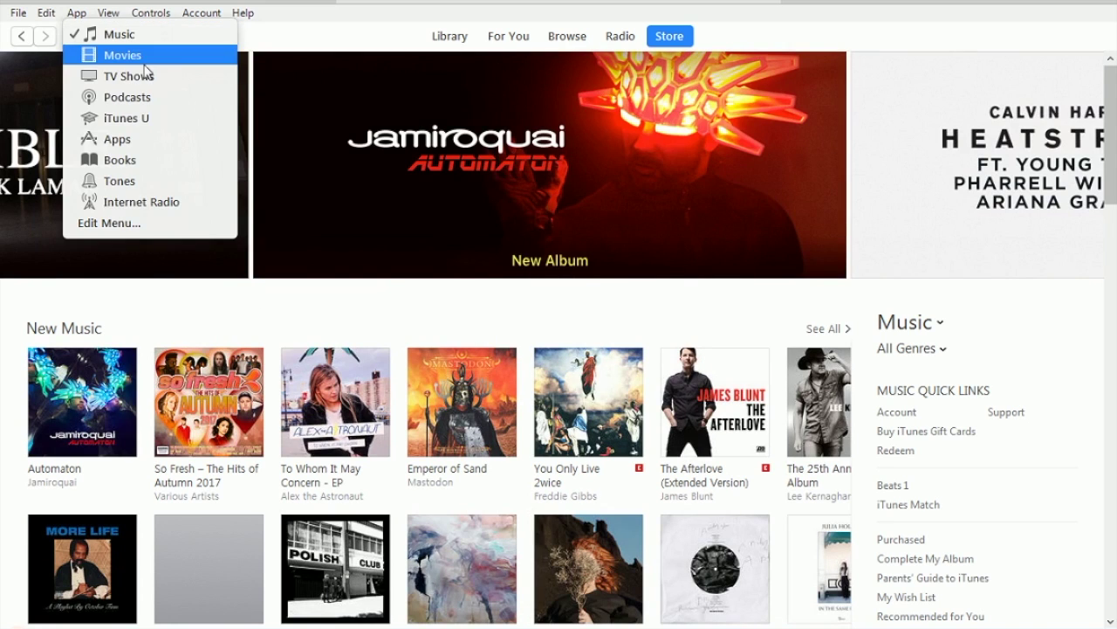
click(134, 142)
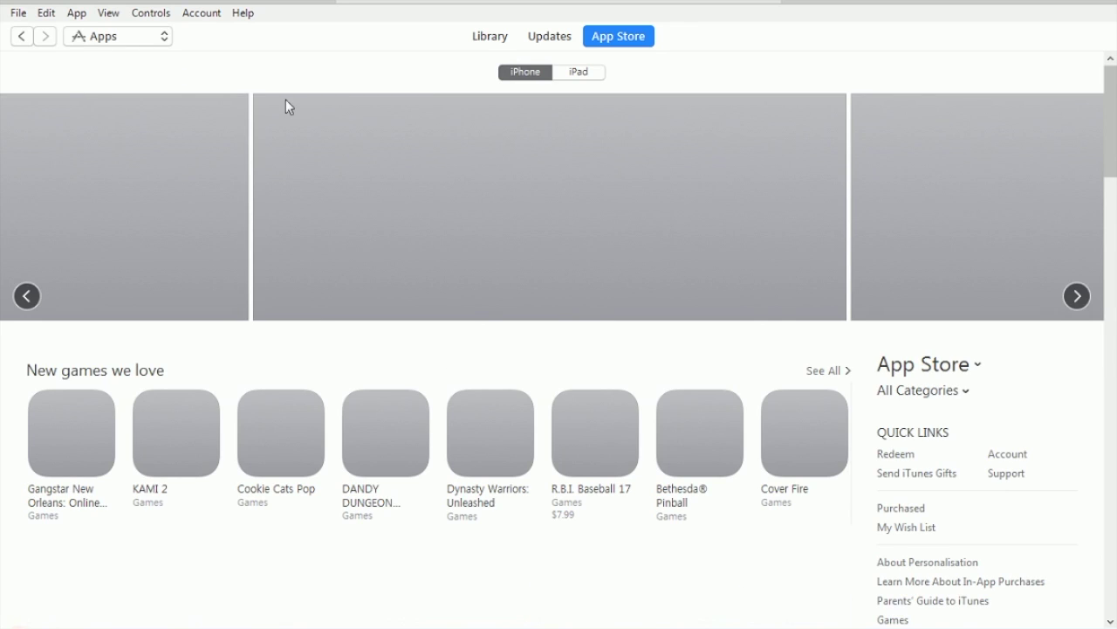
scroll(201, 284, down, 2)
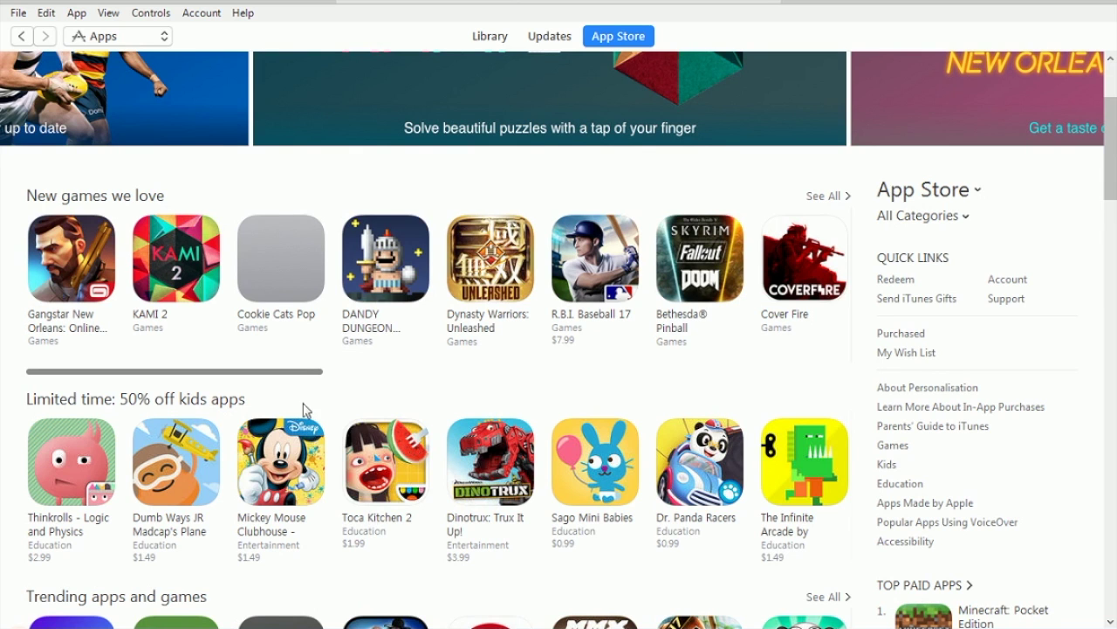
scroll(335, 415, down, 2)
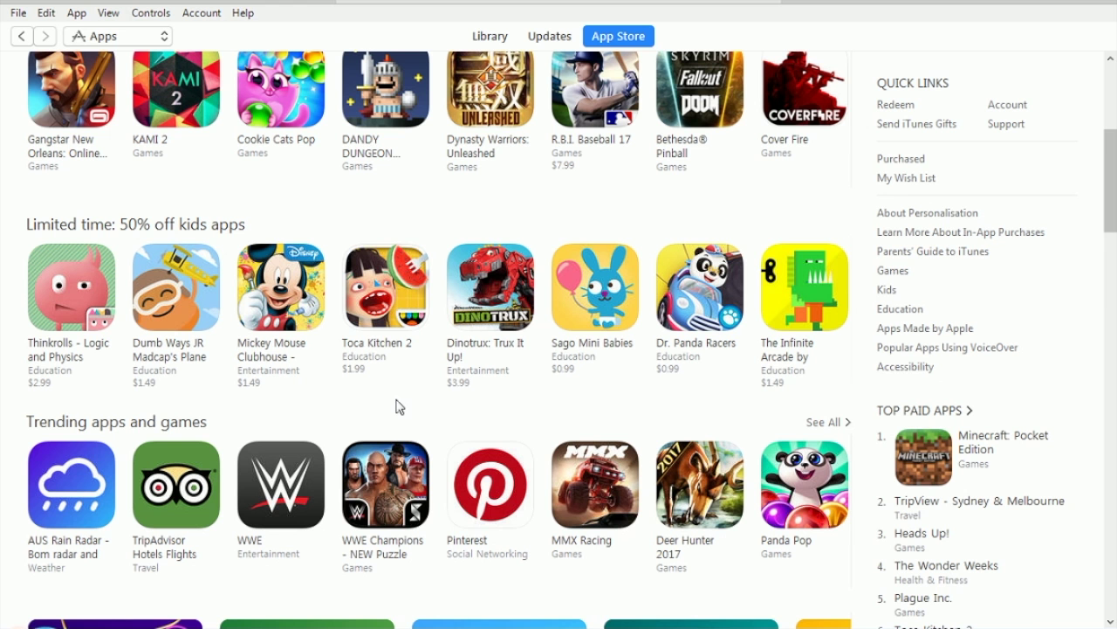
click(381, 487)
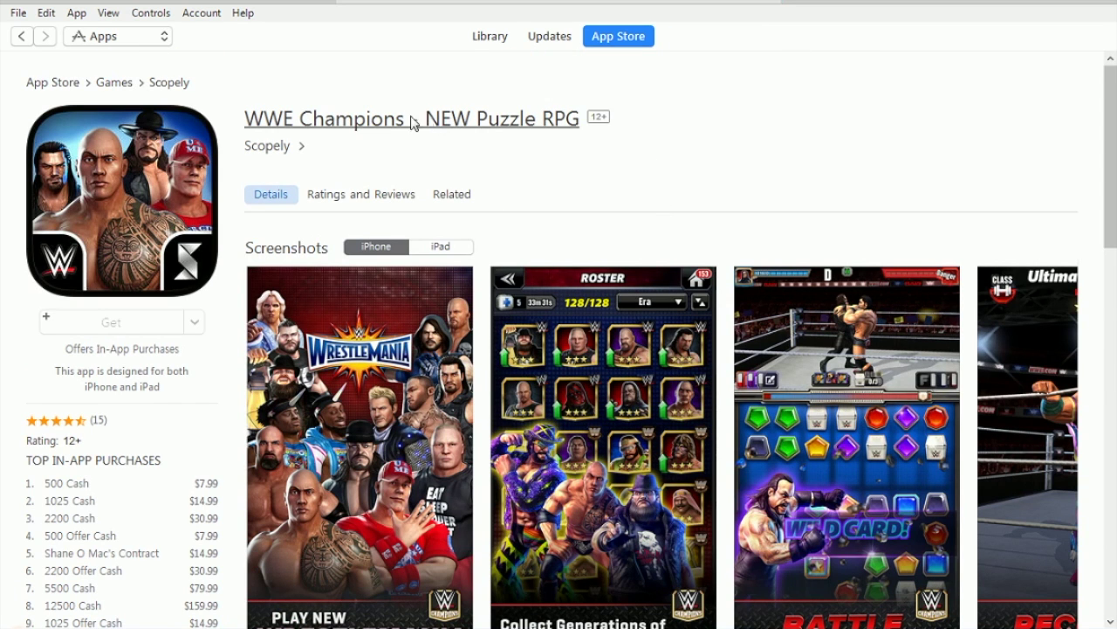
Step: Sign in with the Apple ID password to buy WWE Champions, then scroll its page
click(672, 330)
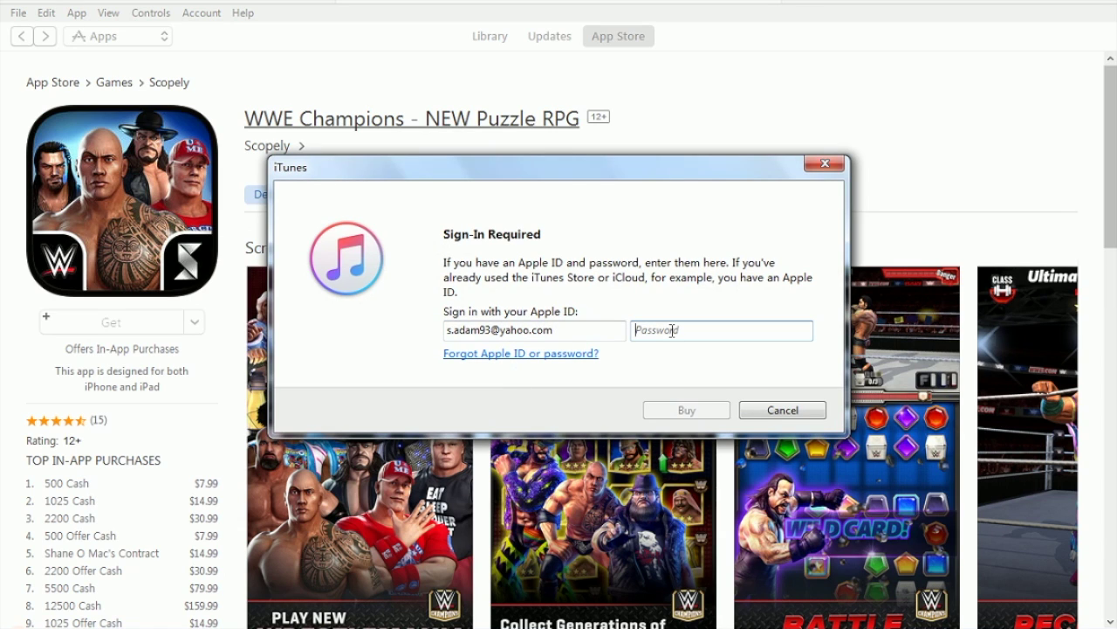
text(●●●●●●●●●●●●)
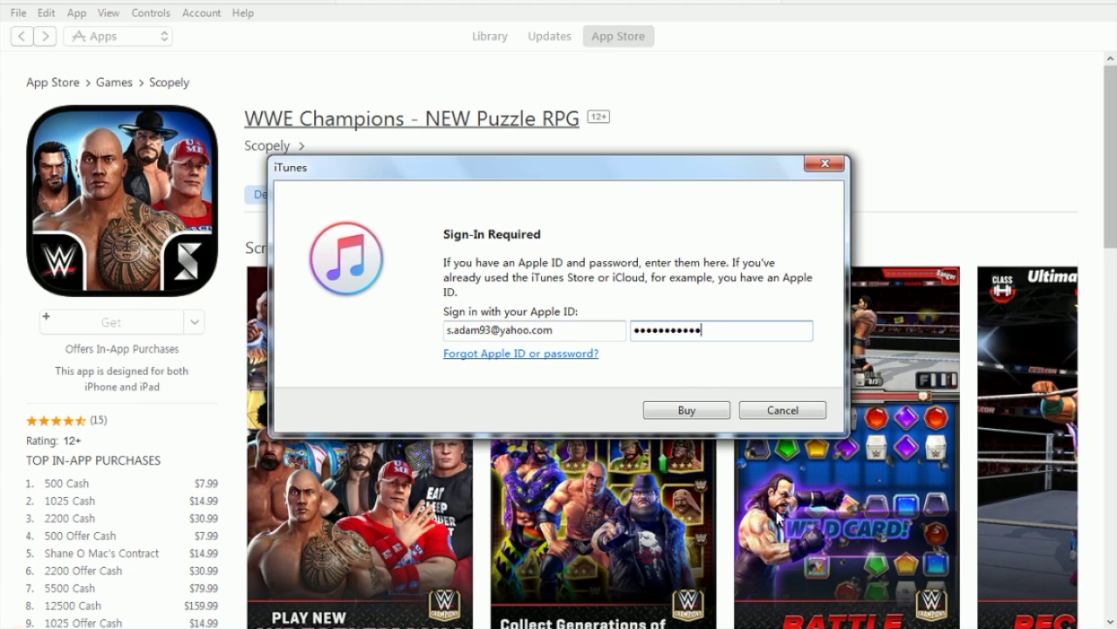
click(704, 410)
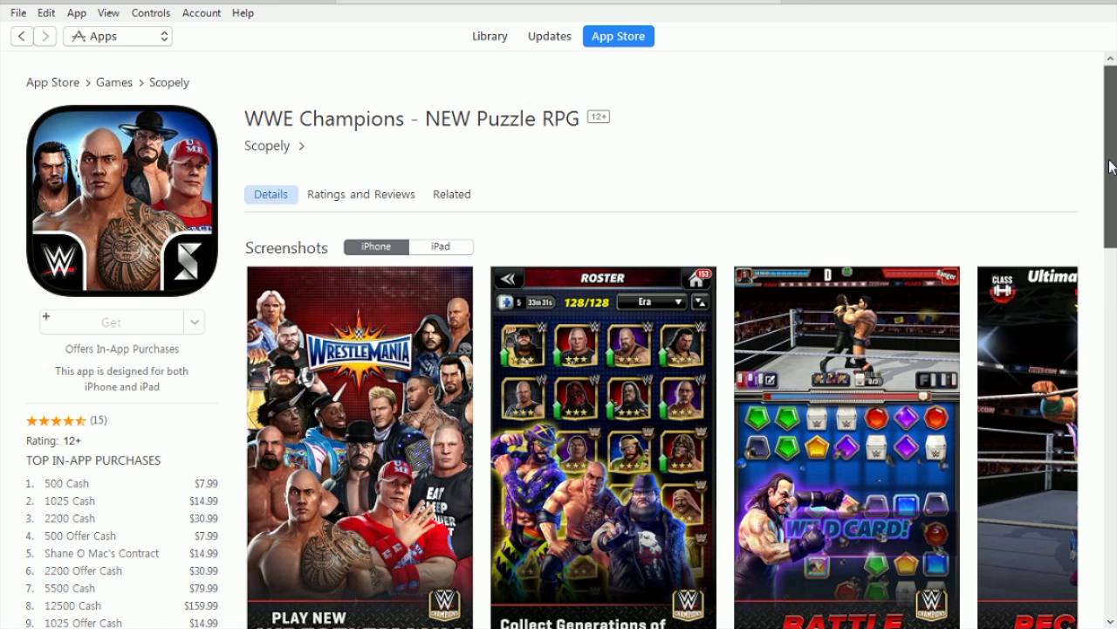
drag(1111, 114, 1078, 95)
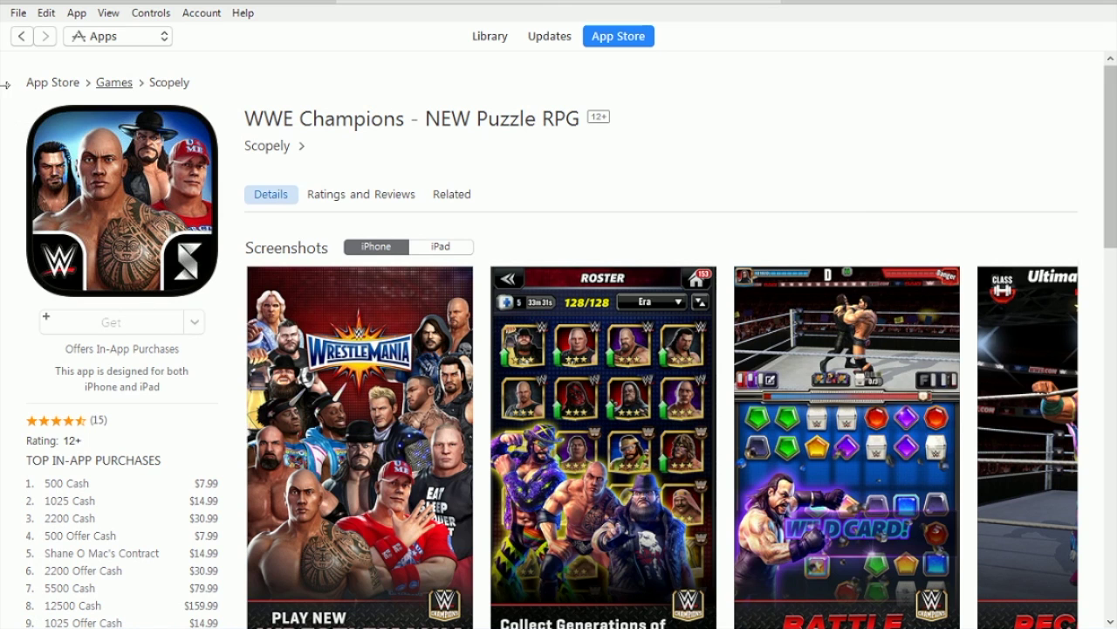
Step: Return to the App Store and get the free WWE app, signing in with the Apple ID password
click(20, 38)
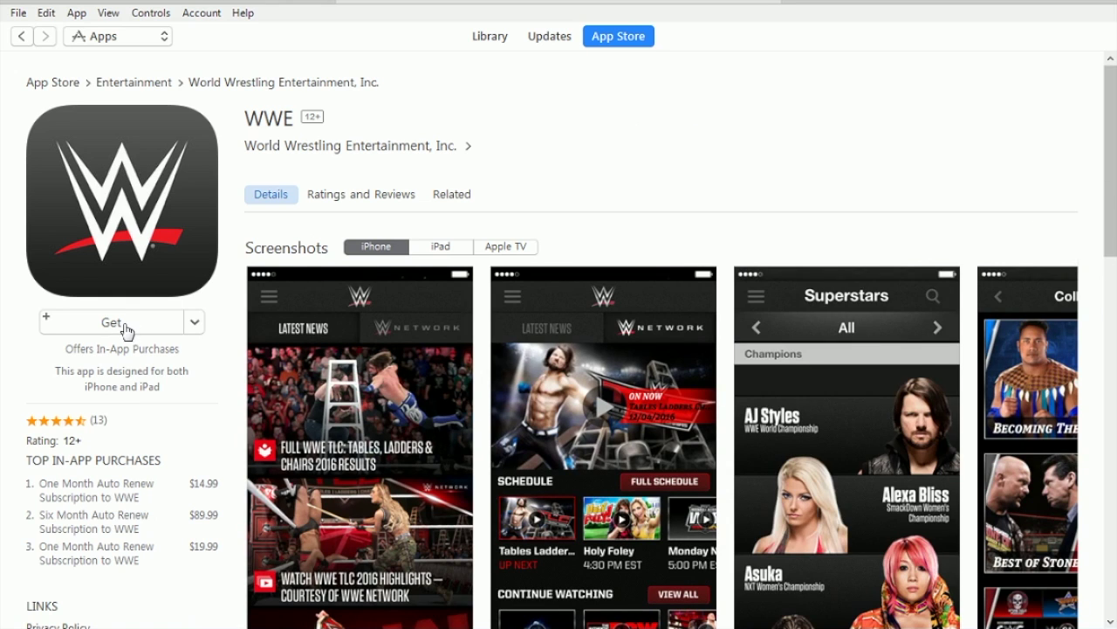
click(130, 322)
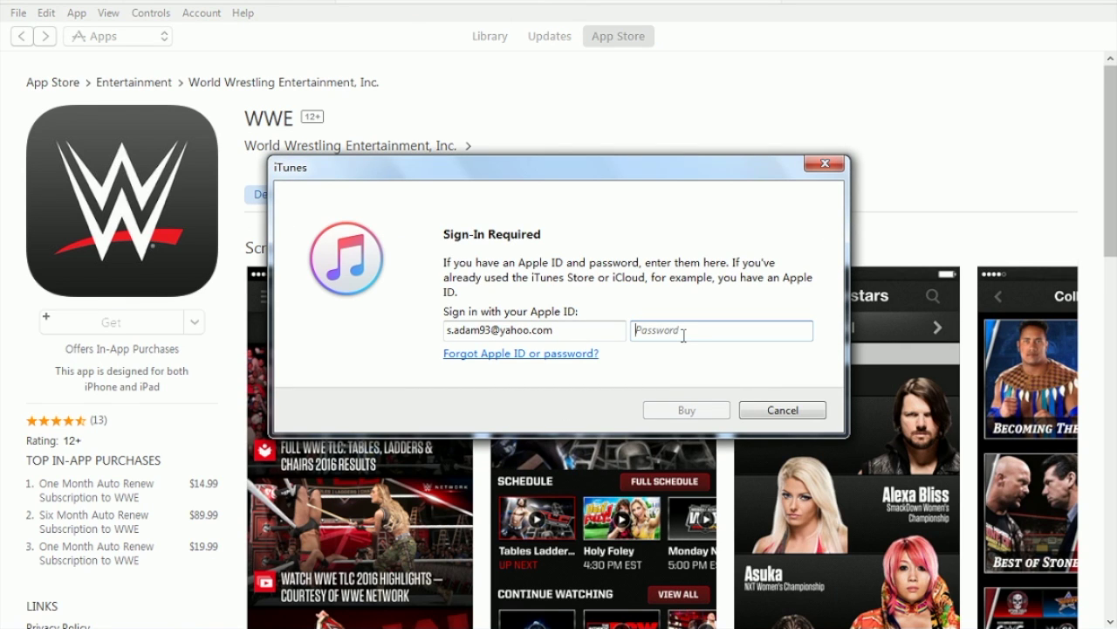
text(****)
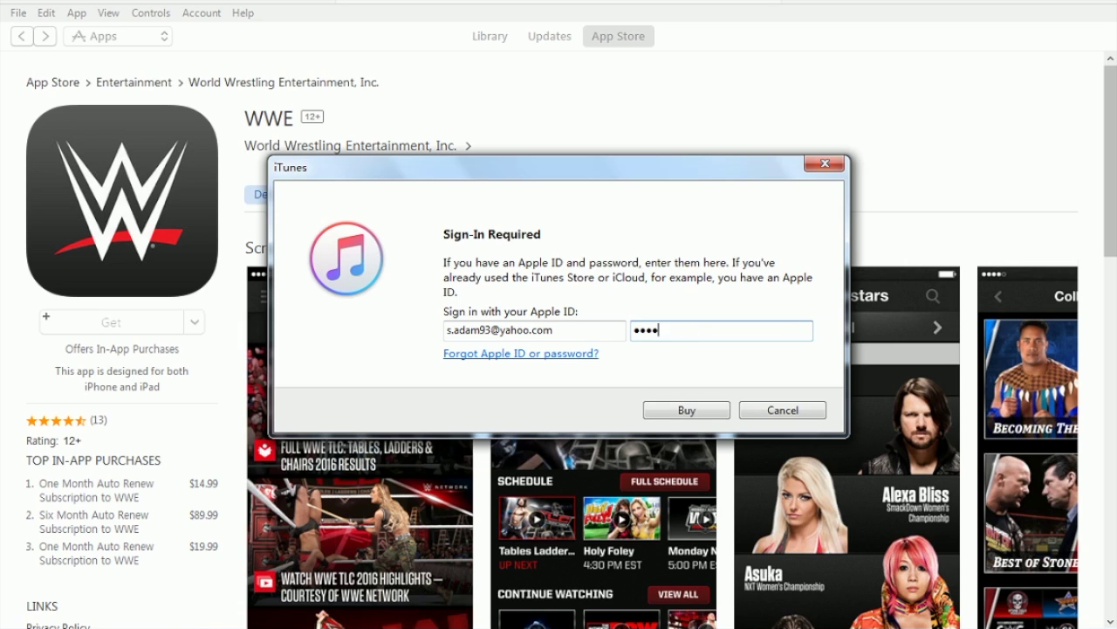
text(*******)
key(Return)
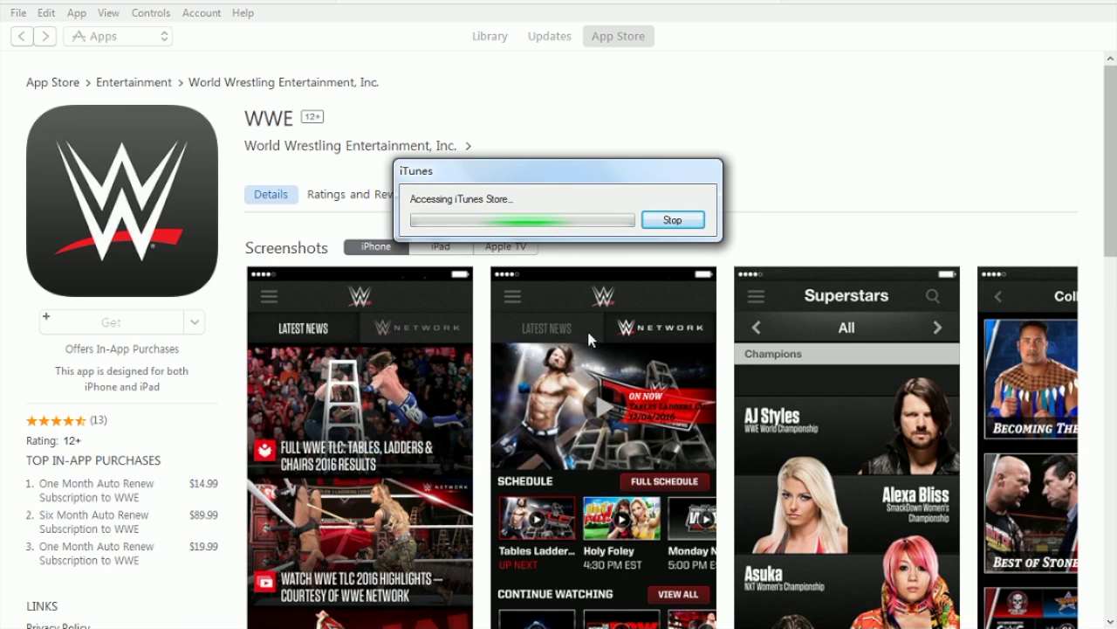
Step: Move the store progress dialog aside and choose Always Require for future purchase passwords
drag(706, 177, 666, 159)
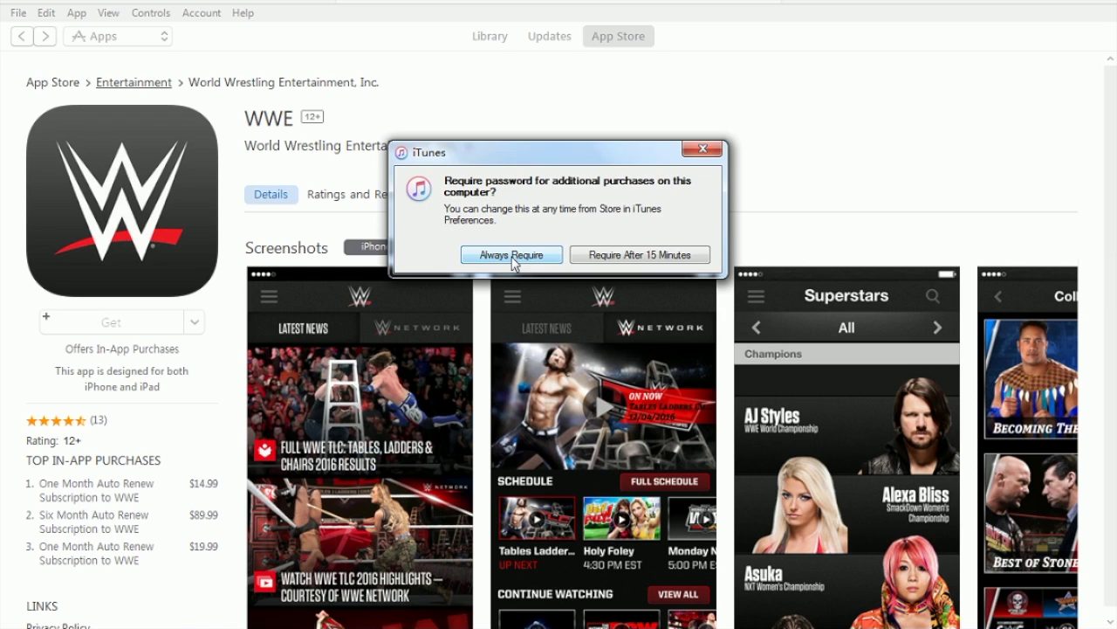
click(513, 262)
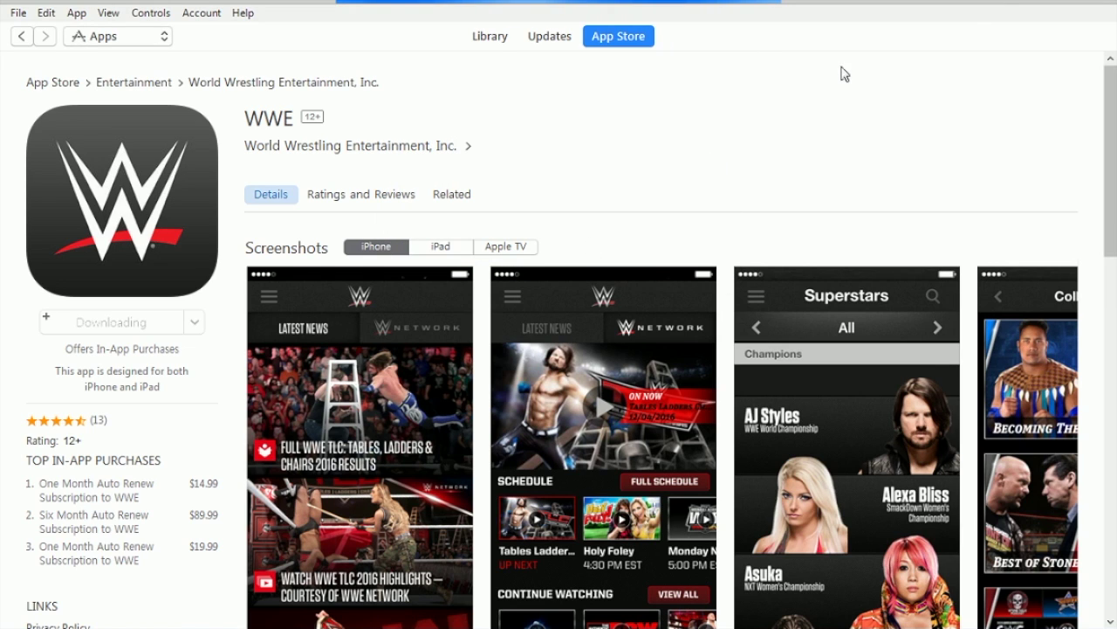
click(1007, 5)
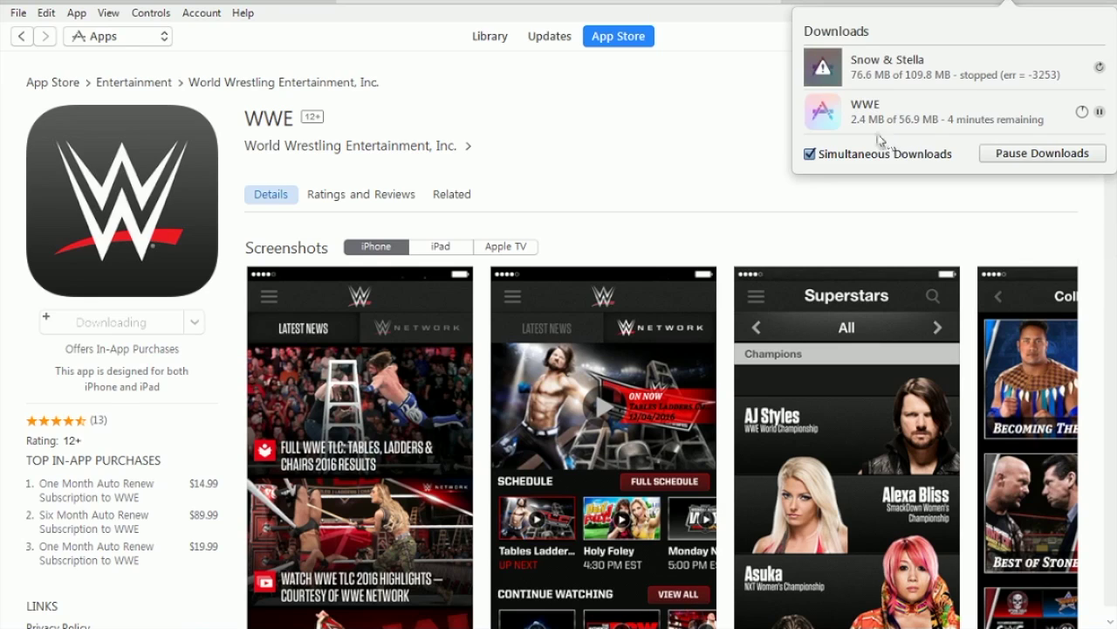
click(792, 231)
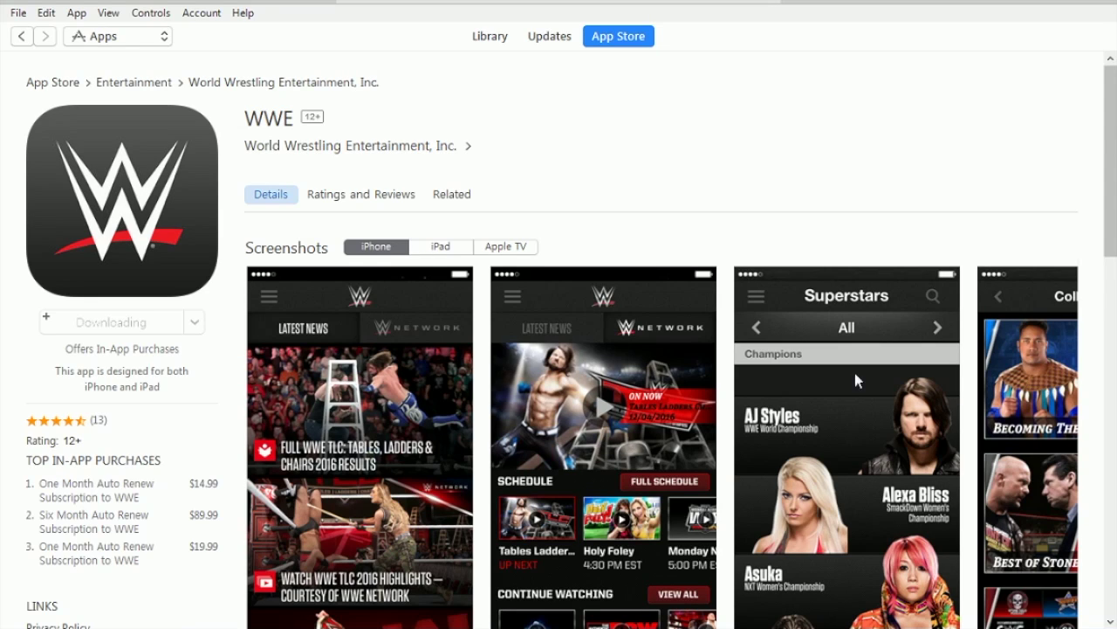